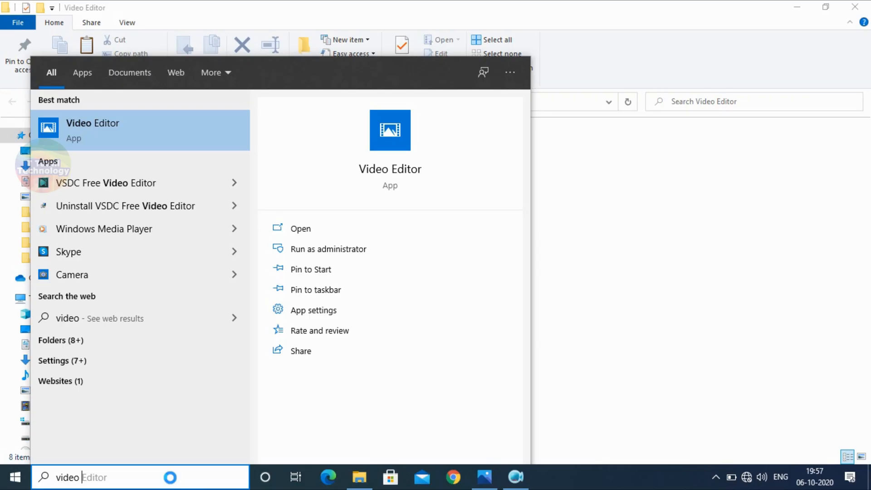
Search Windows for "video editor", open the Video Editor app and continue past the new edit session notice
{"action": "type", "text": "edi"}
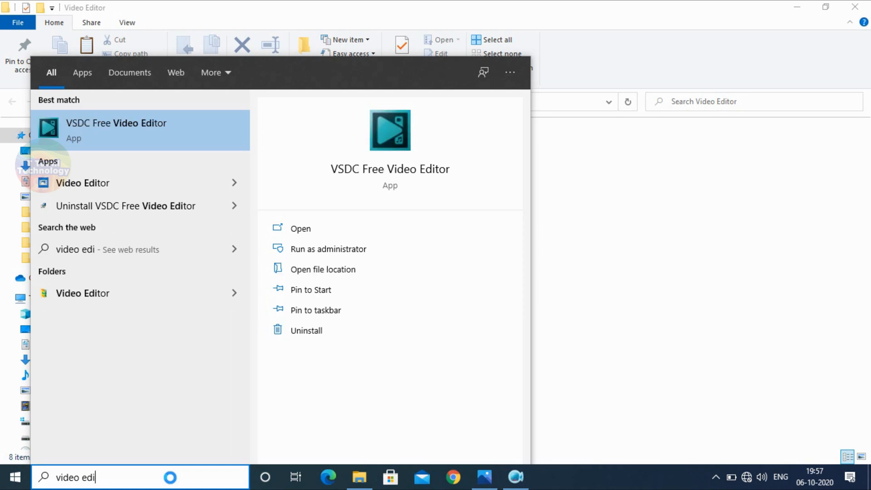
{"action": "type", "text": "tor"}
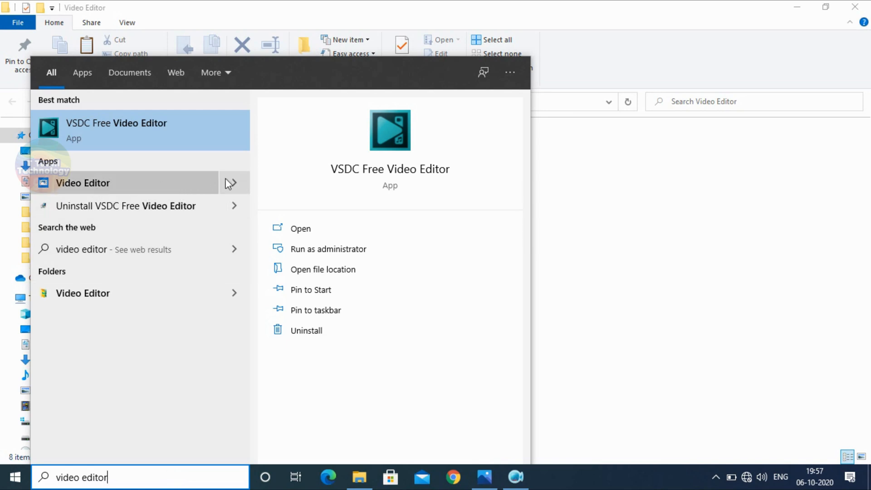
{"action": "left_click", "coordinate": [243, 182]}
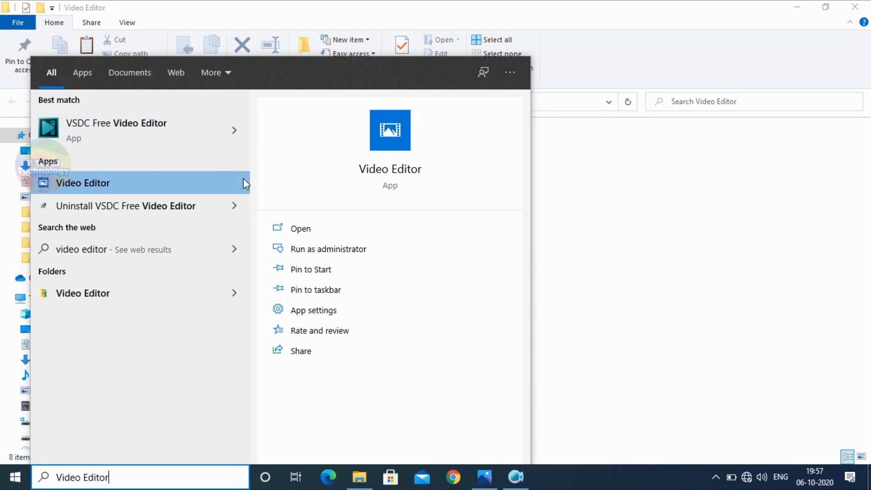
{"action": "left_click", "coordinate": [313, 224]}
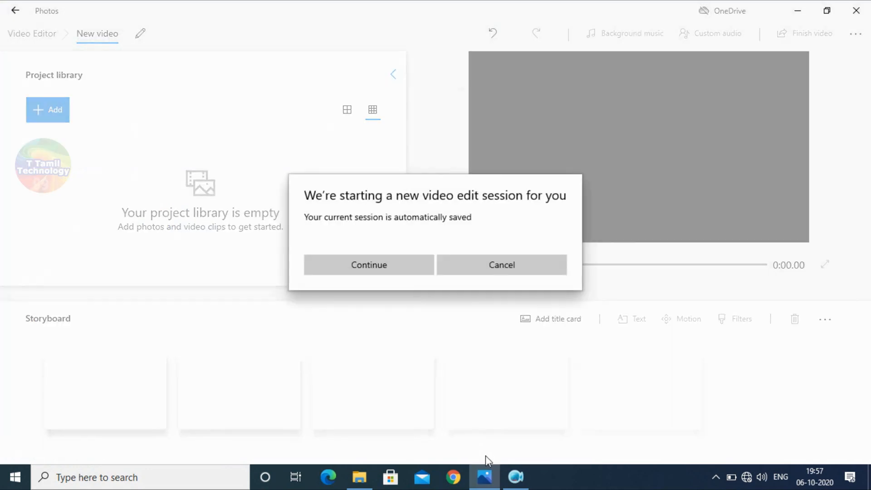
{"action": "left_click", "coordinate": [379, 267]}
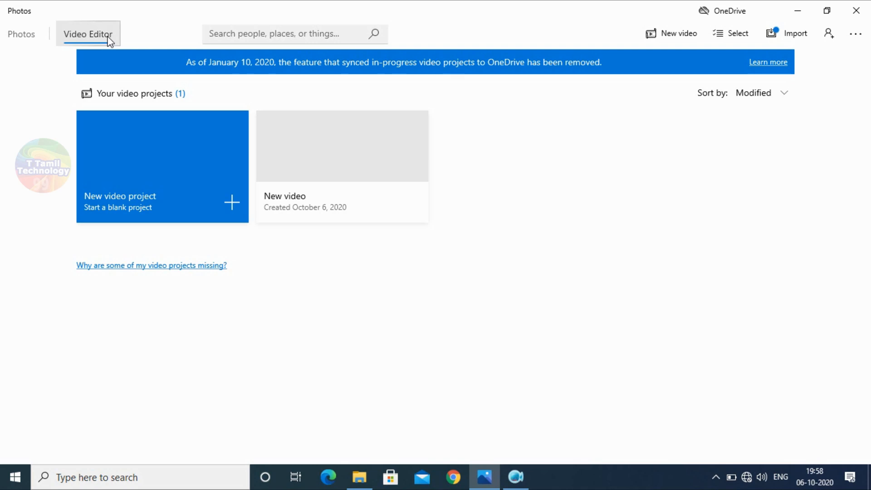
Start a blank video project and name it TTamilTechnology
{"action": "left_click", "coordinate": [170, 163]}
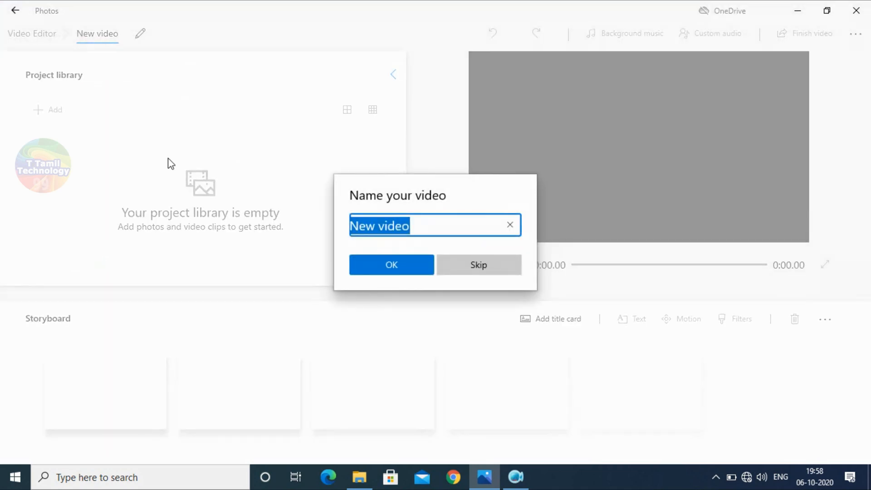
{"action": "type", "text": "TTa"}
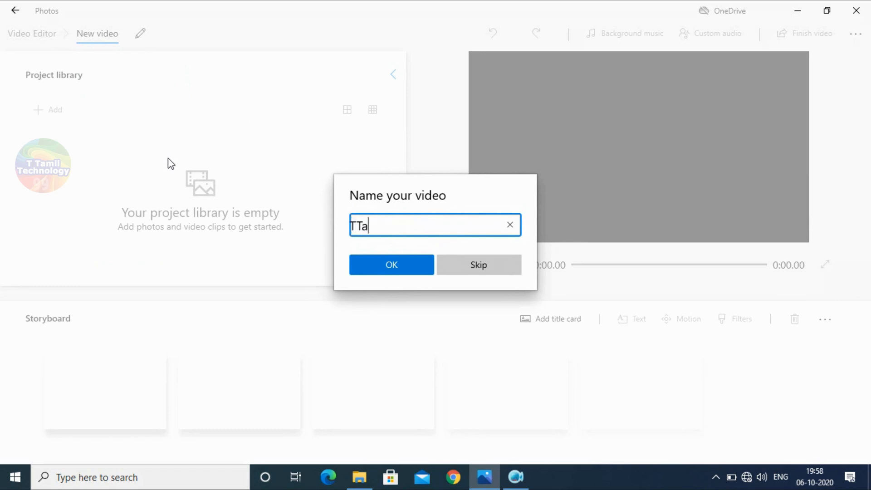
{"action": "type", "text": "milTechnology"}
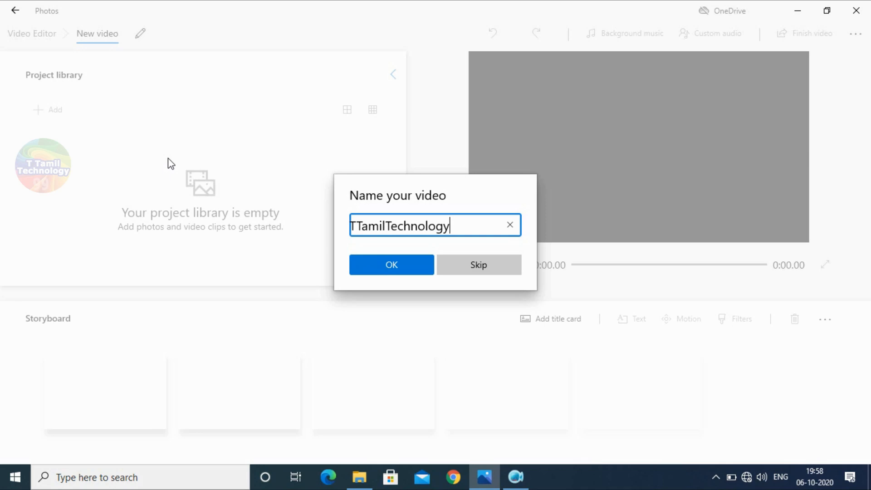
{"action": "left_click", "coordinate": [403, 270]}
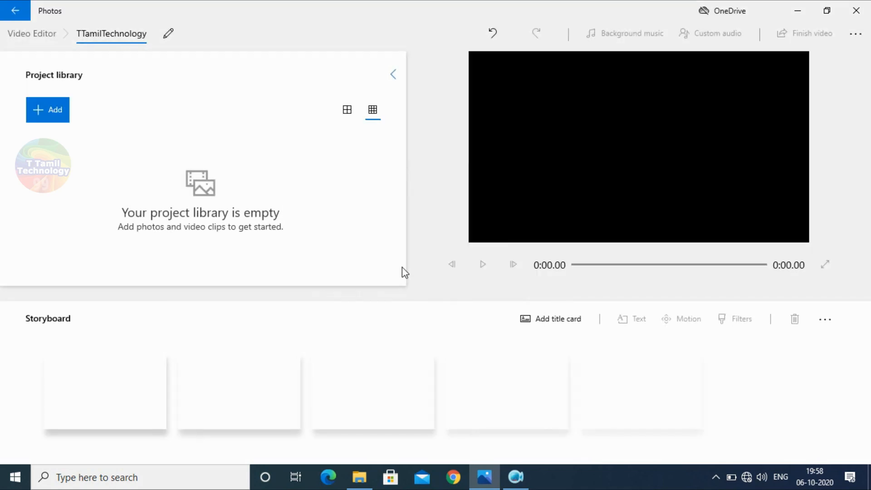
{"action": "left_click", "coordinate": [169, 36]}
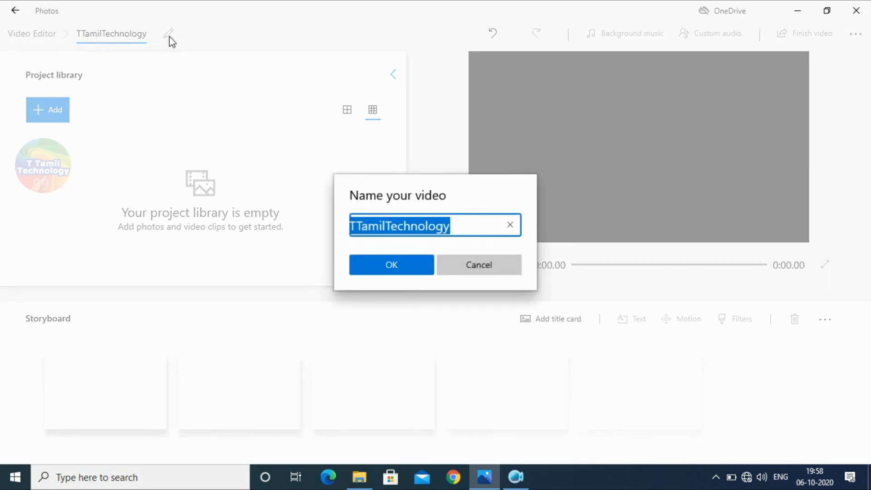
{"action": "left_click", "coordinate": [411, 271]}
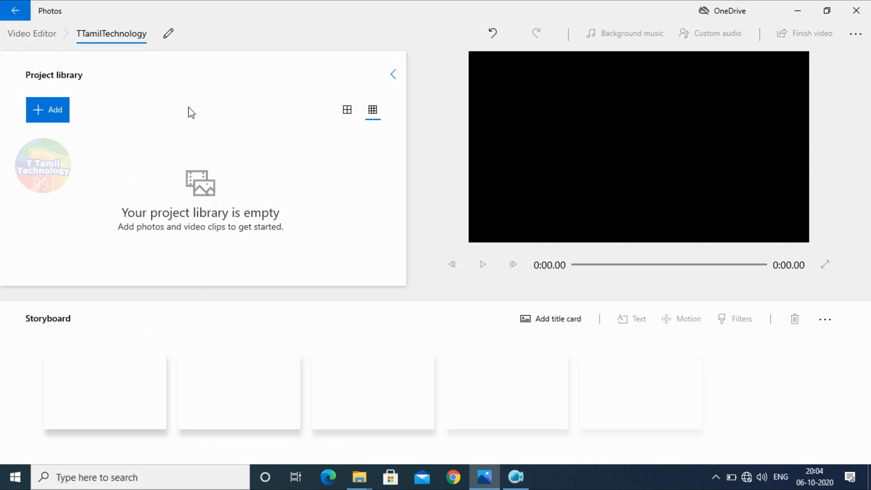
Add the google_Meet_final video from this PC to the project library and show the library in medium view
{"action": "left_click", "coordinate": [58, 117]}
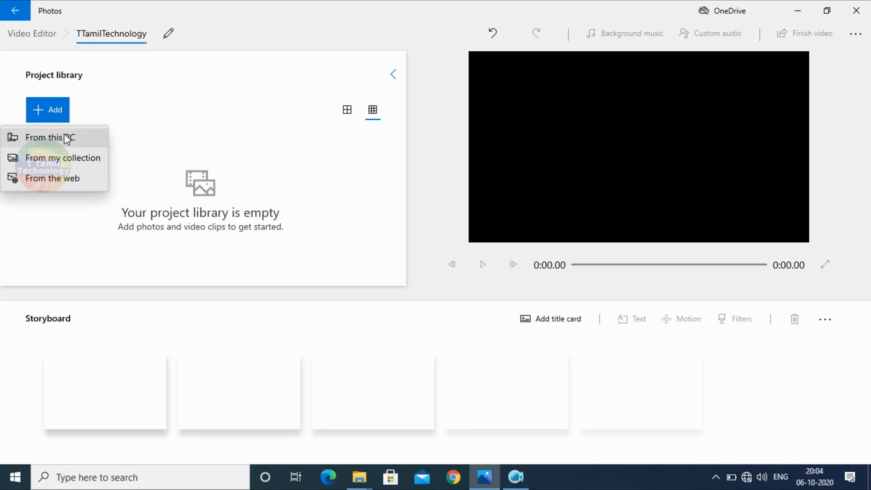
{"action": "left_click", "coordinate": [65, 135]}
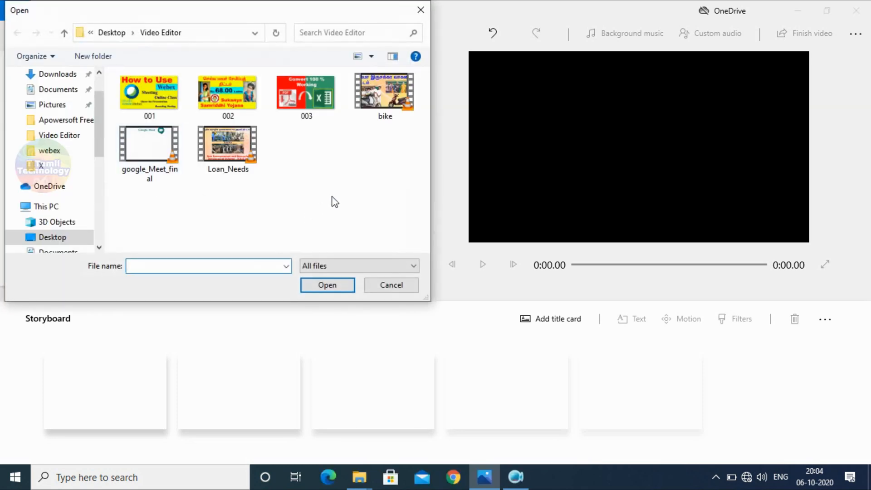
{"action": "double_click", "coordinate": [171, 159]}
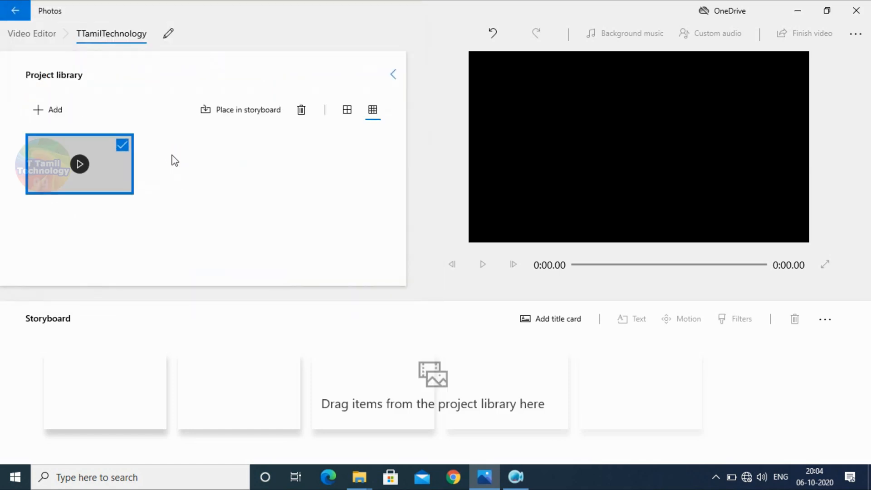
{"action": "left_click", "coordinate": [347, 111]}
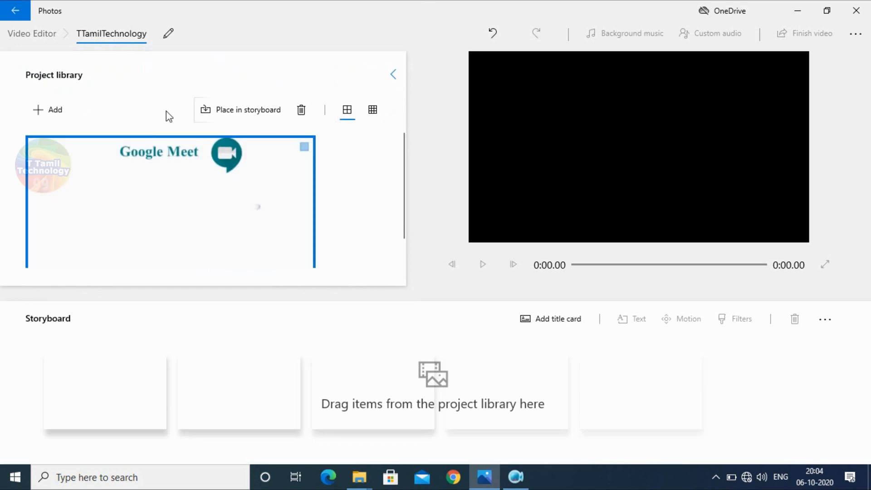
Add the files 001, 002, 003, bike and Loan_Needs from this PC to the project library and show it in small view
{"action": "left_click", "coordinate": [60, 111]}
{"action": "left_click", "coordinate": [61, 137]}
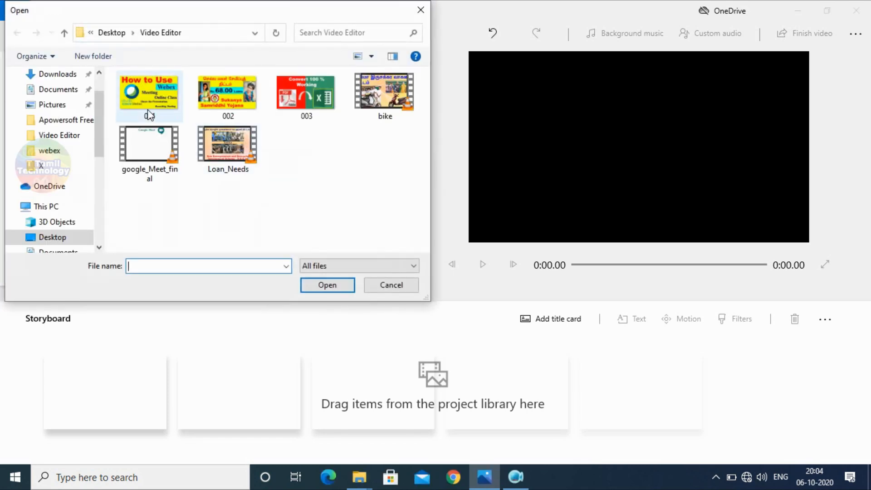
{"action": "left_click", "coordinate": [148, 114]}
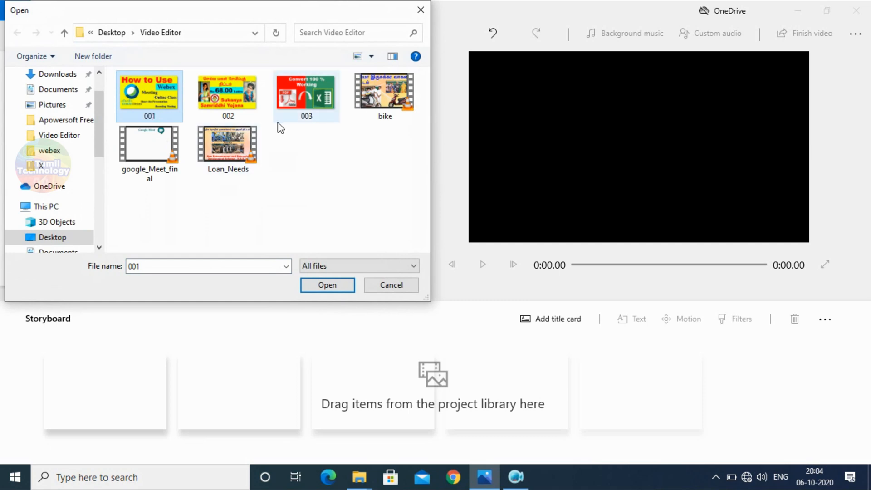
{"action": "left_click", "coordinate": [238, 146], "text": "shift"}
{"action": "left_click", "coordinate": [180, 153], "text": "ctrl"}
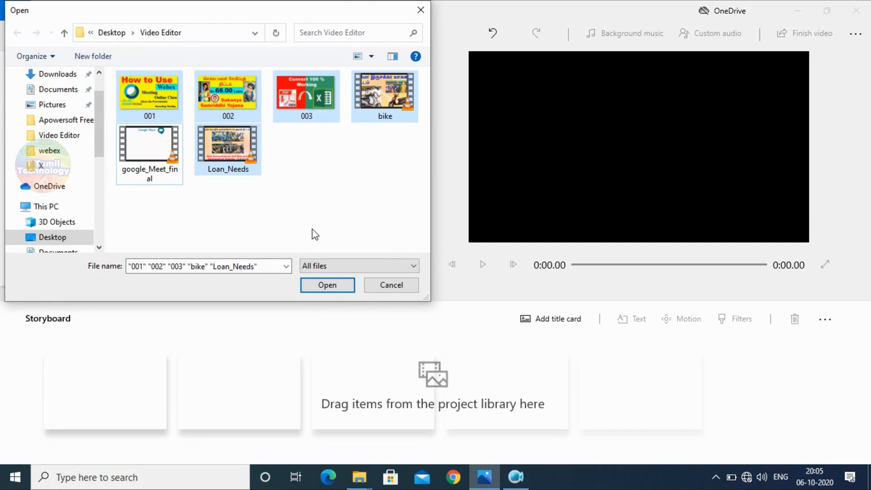
{"action": "left_click", "coordinate": [326, 285]}
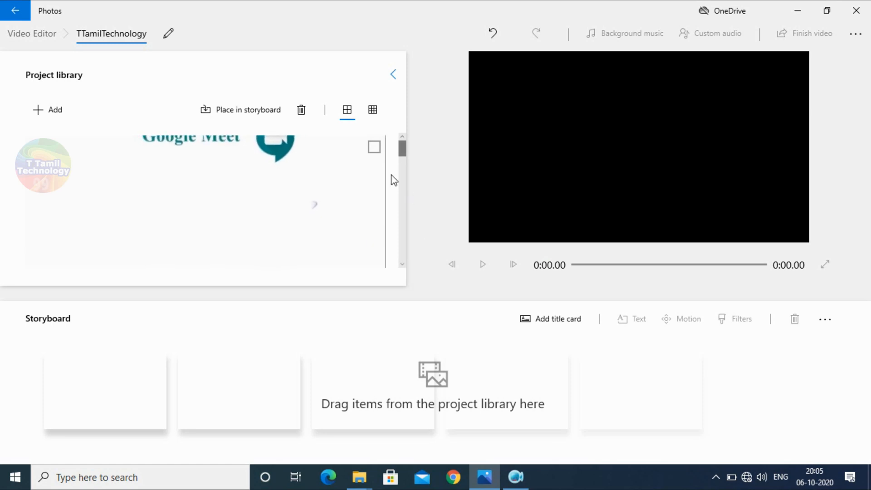
{"action": "left_click_drag", "start_coordinate": [401, 179], "coordinate": [399, 118]}
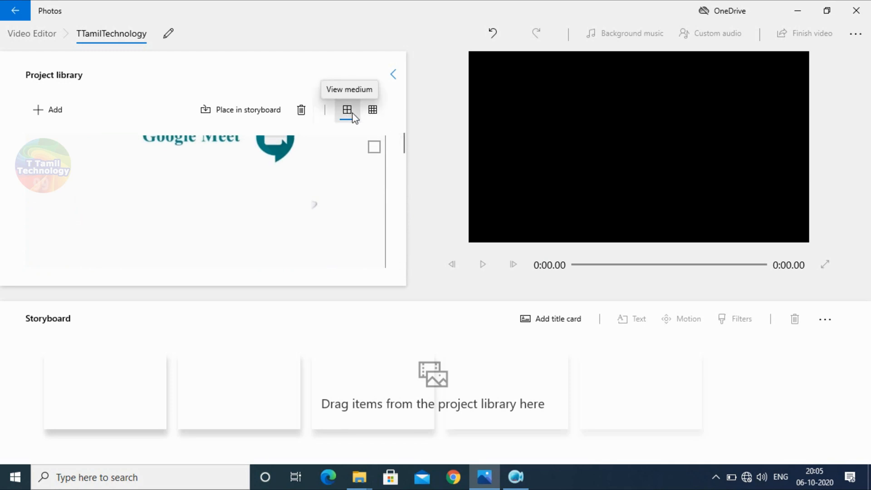
{"action": "left_click", "coordinate": [373, 114]}
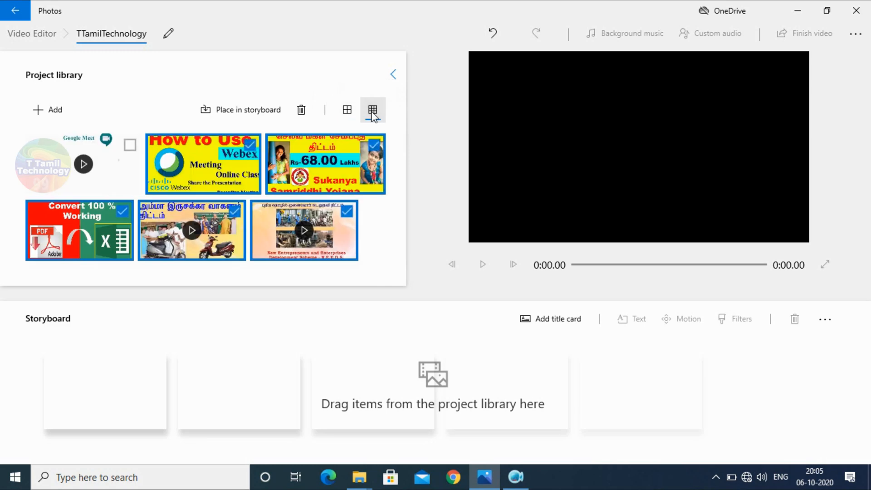
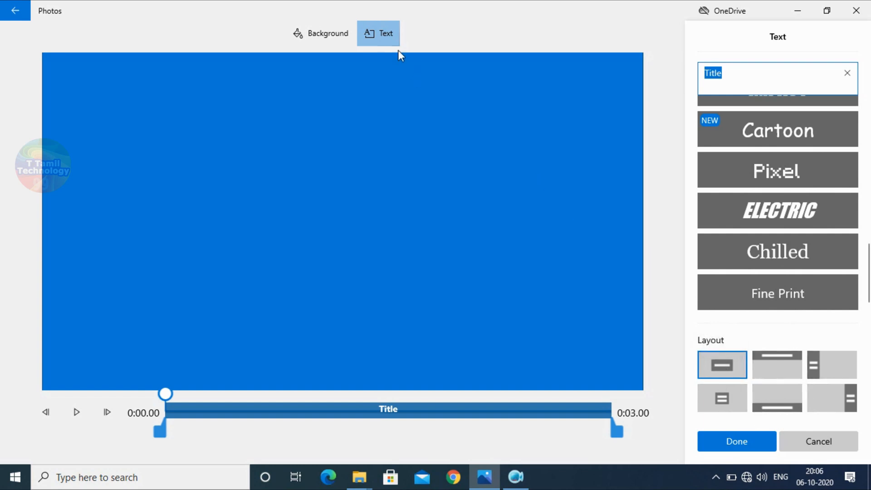
Replace the title card's placeholder text with "T Tamil Technology"
{"action": "left_click", "coordinate": [311, 31]}
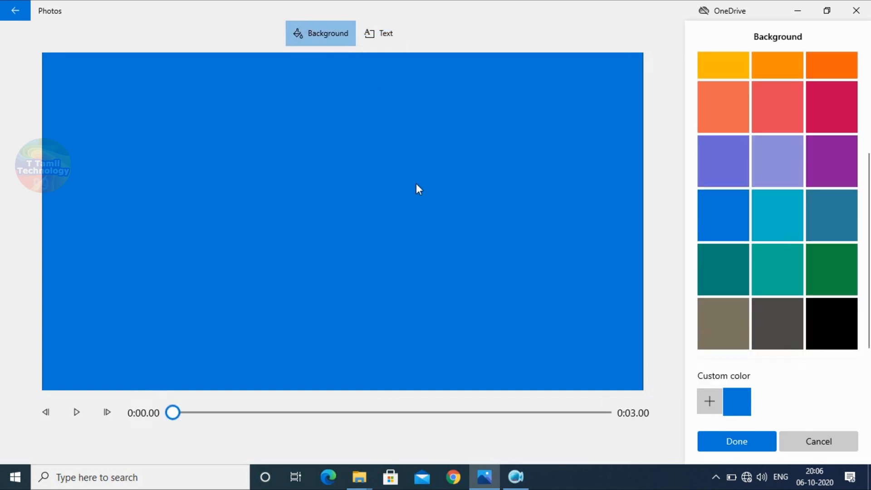
{"action": "left_click", "coordinate": [391, 37]}
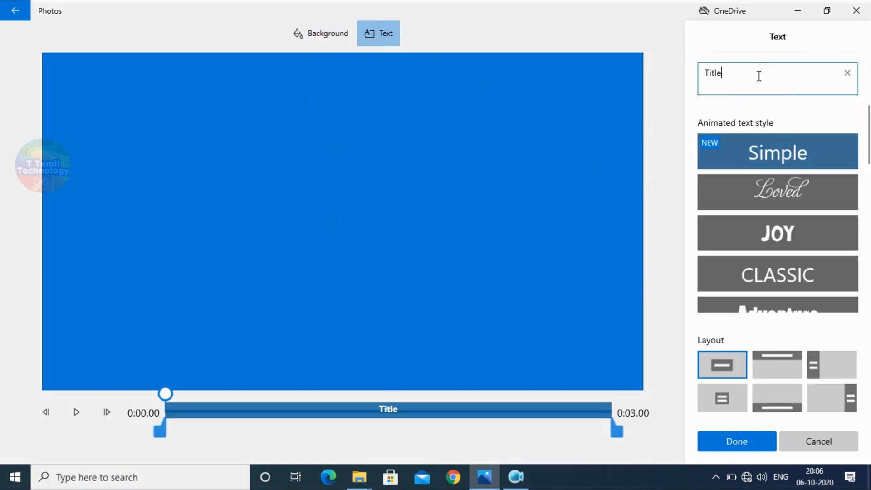
{"action": "left_click_drag", "start_coordinate": [758, 76], "coordinate": [645, 79]}
{"action": "type", "text": "T Tamil"}
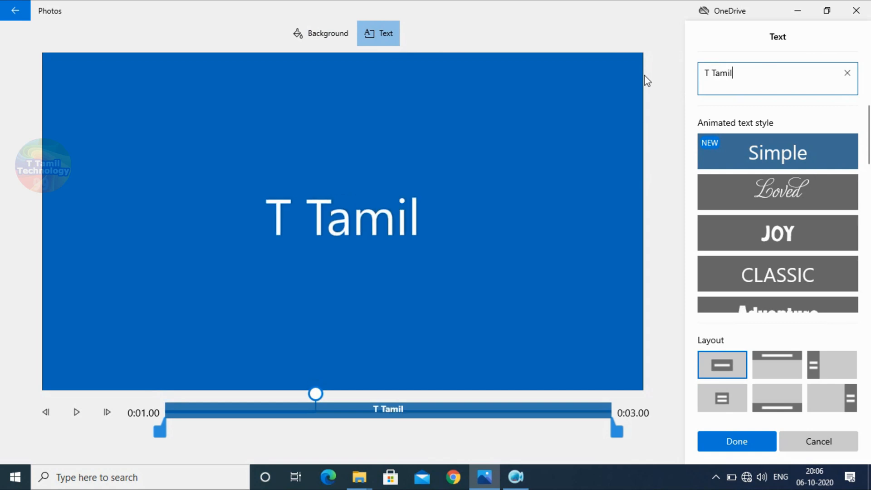
{"action": "type", "text": " Technology"}
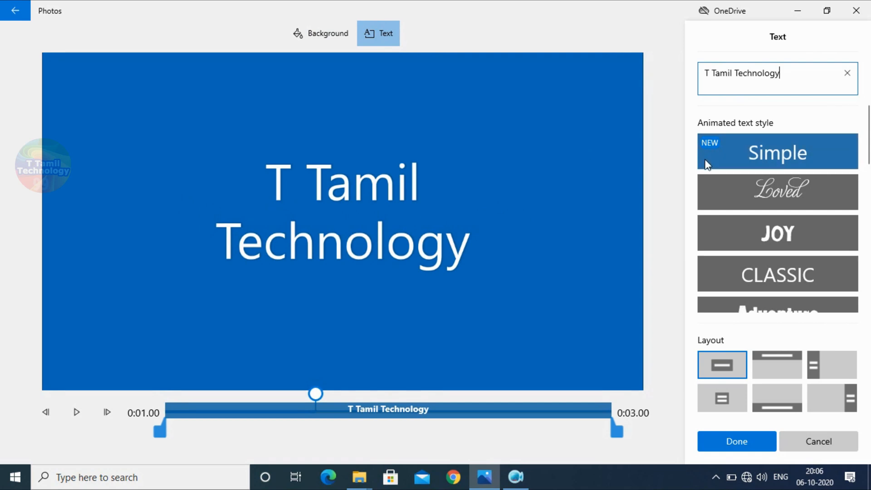
Try the Joy, Loved, Classic, Adventure, Quiet and Boom animated text styles on the title, and apply Fresh
{"action": "left_click", "coordinate": [755, 233]}
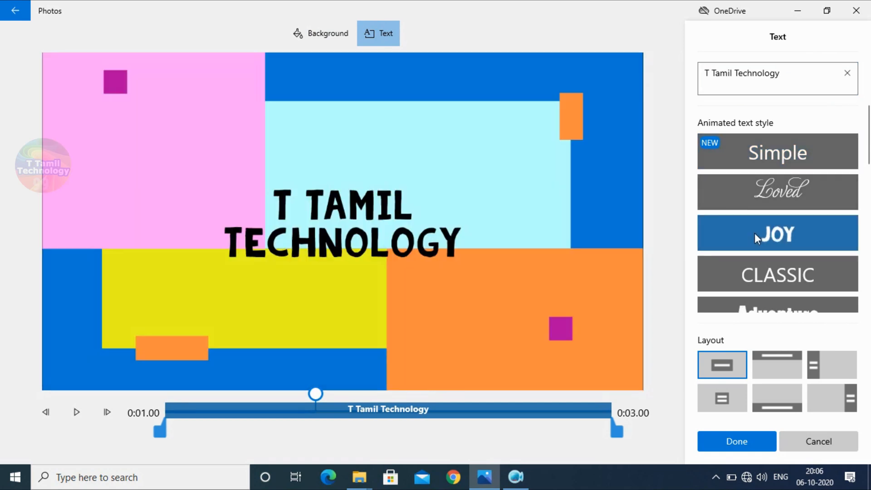
{"action": "left_click", "coordinate": [799, 191]}
{"action": "left_click", "coordinate": [772, 269]}
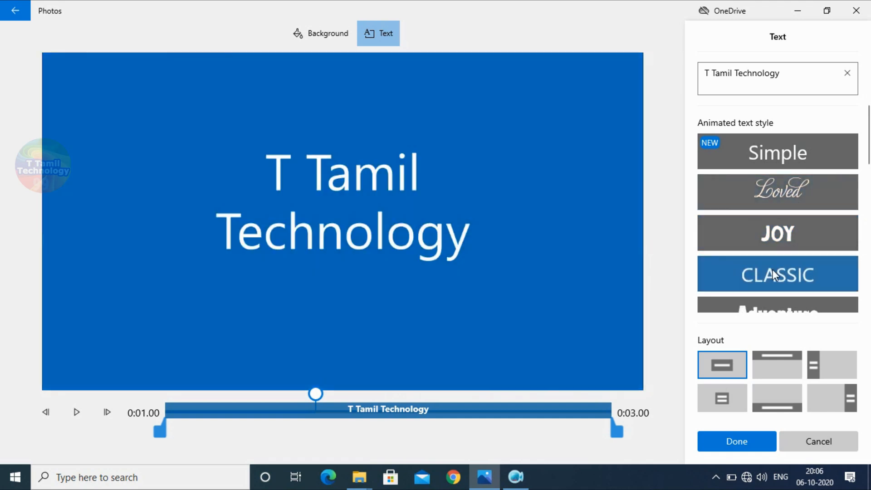
{"action": "scroll", "coordinate": [804, 218], "scroll_direction": "down", "scroll_amount": 2}
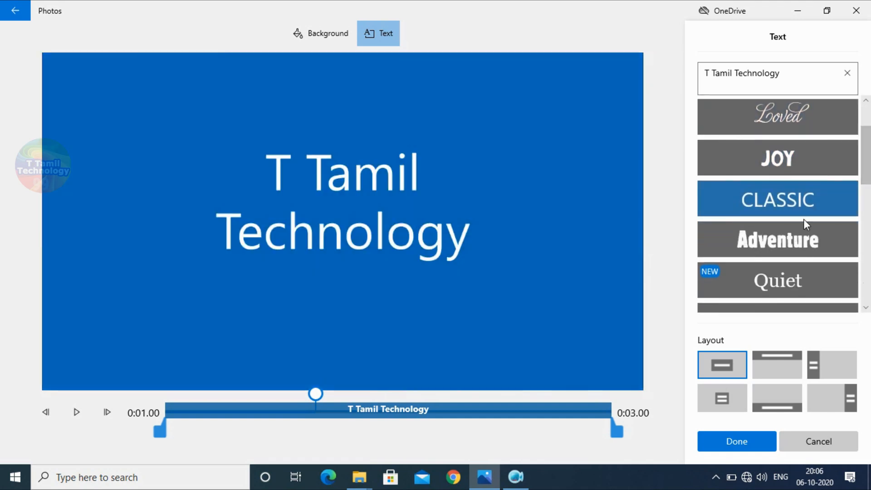
{"action": "left_click", "coordinate": [774, 240]}
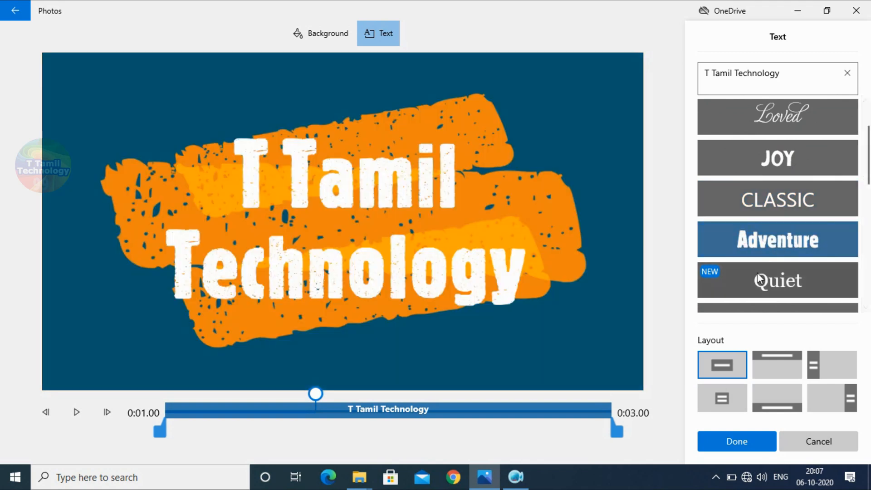
{"action": "left_click", "coordinate": [744, 285]}
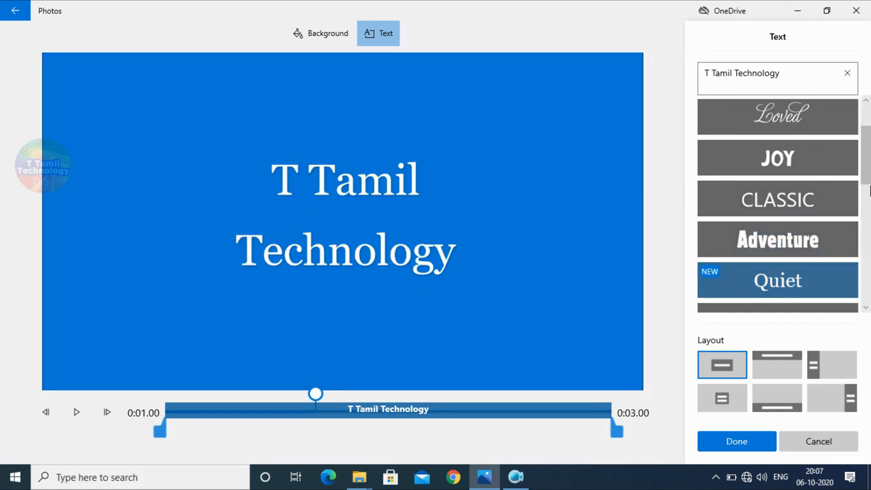
{"action": "scroll", "coordinate": [867, 190], "scroll_direction": "down", "scroll_amount": 4}
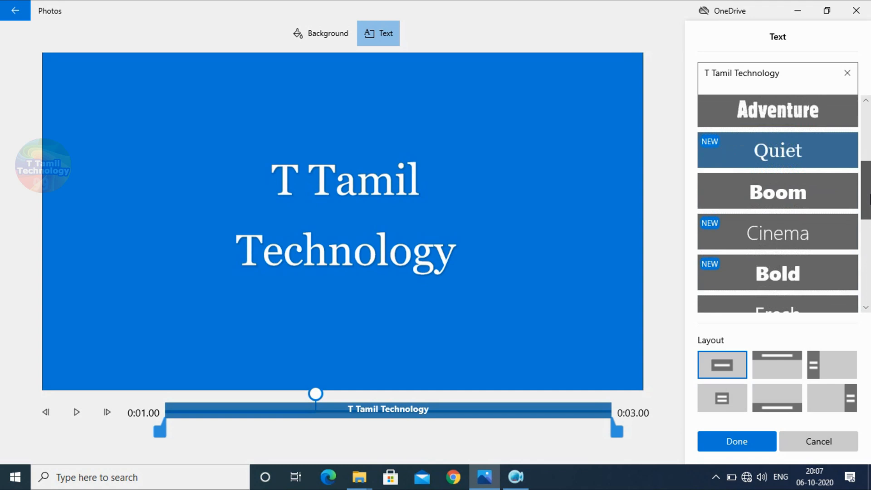
{"action": "left_click", "coordinate": [833, 180]}
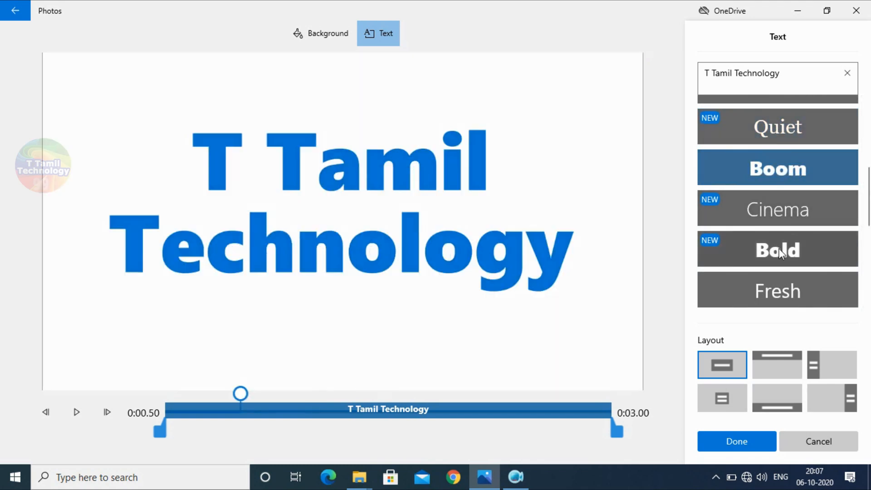
{"action": "left_click", "coordinate": [739, 305]}
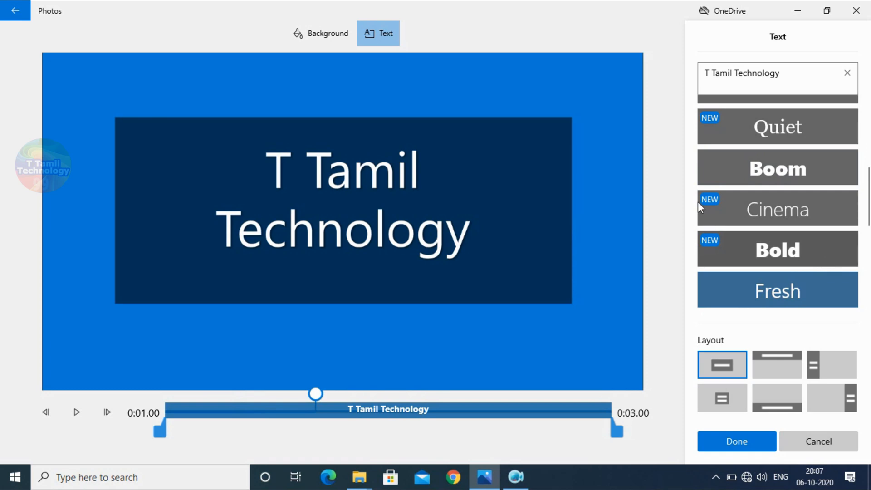
Try Yellow gold as the title card's background, and apply a new custom bright yellow colour instead
{"action": "left_click", "coordinate": [325, 41]}
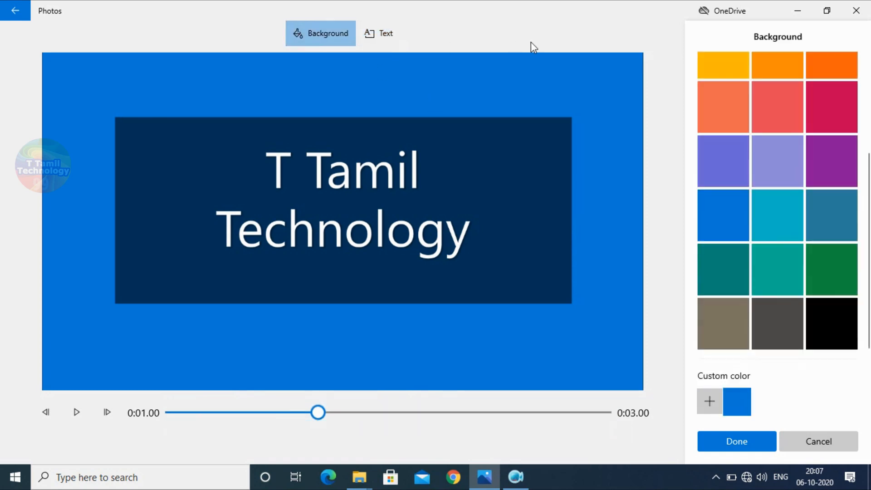
{"action": "left_click", "coordinate": [736, 63]}
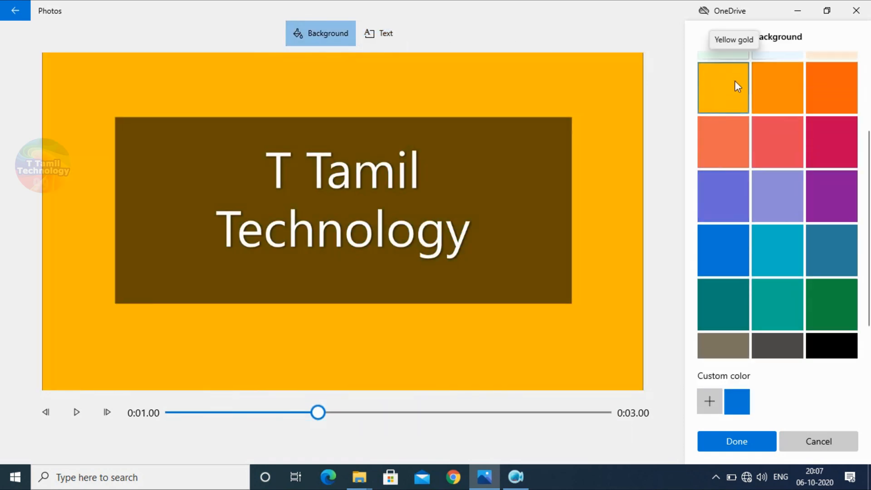
{"action": "left_click_drag", "start_coordinate": [870, 142], "coordinate": [870, 233]}
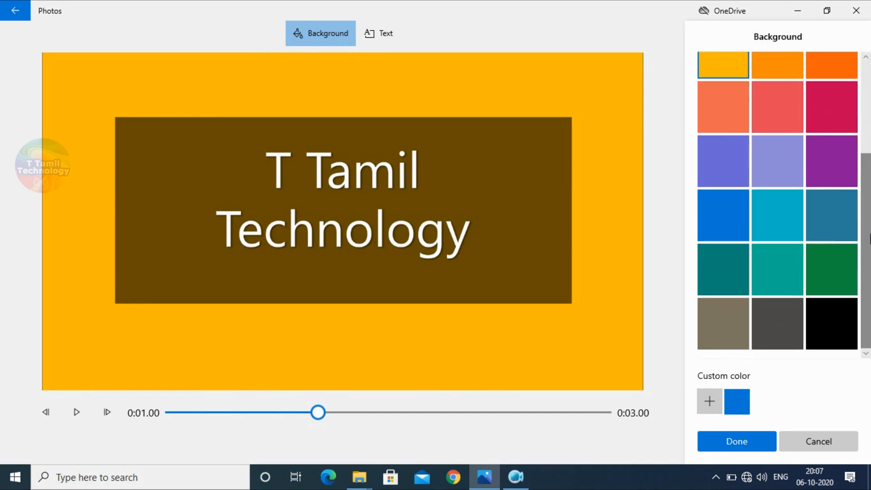
{"action": "left_click", "coordinate": [710, 403]}
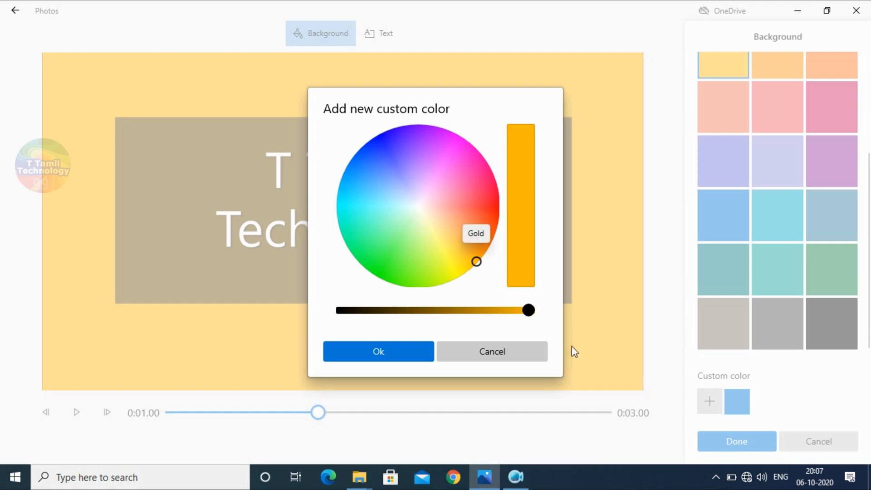
{"action": "left_click_drag", "start_coordinate": [477, 261], "coordinate": [458, 273]}
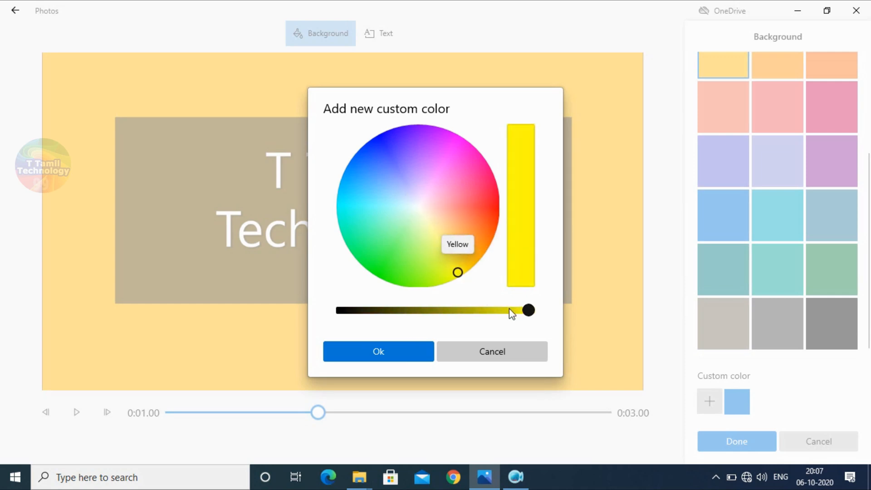
{"action": "mouse_move", "coordinate": [529, 311]}
{"action": "left_mouse_down"}
{"action": "mouse_move", "coordinate": [495, 312]}
{"action": "mouse_move", "coordinate": [530, 312]}
{"action": "left_mouse_up"}
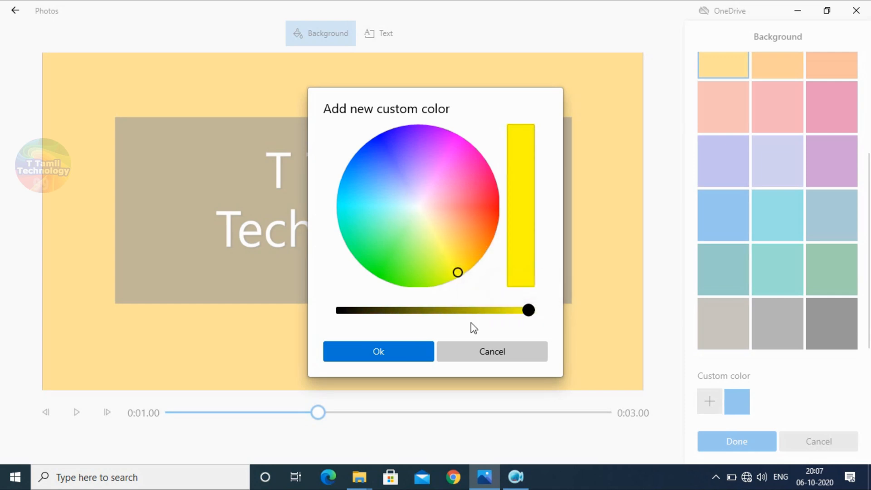
{"action": "left_click", "coordinate": [390, 352]}
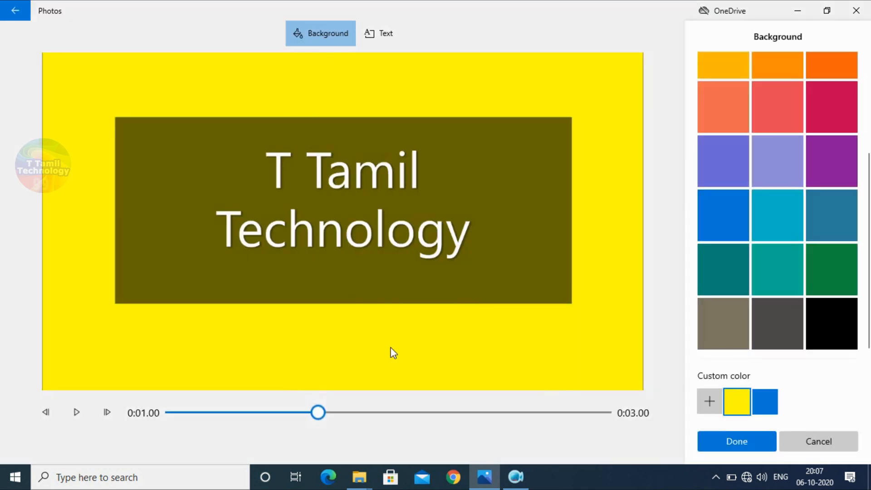
{"action": "left_click", "coordinate": [736, 441]}
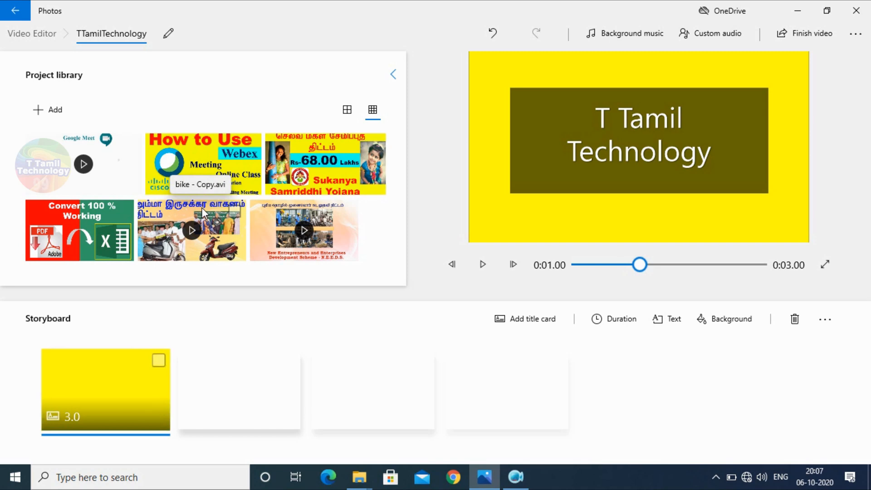
Add the bike - Copy.avi clip to the storyboard after the title card and trim its start to 4:55.50
{"action": "left_click_drag", "start_coordinate": [202, 208], "coordinate": [279, 400]}
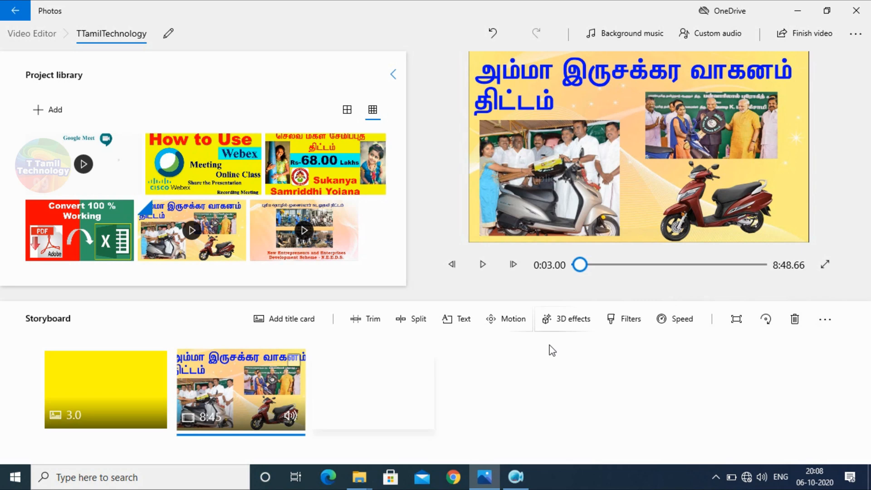
{"action": "left_click", "coordinate": [375, 320]}
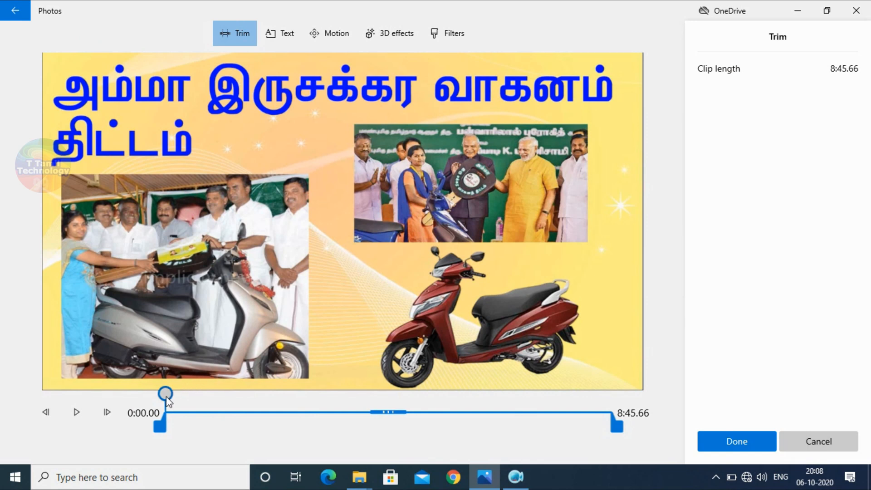
{"action": "left_click_drag", "start_coordinate": [166, 399], "coordinate": [419, 414]}
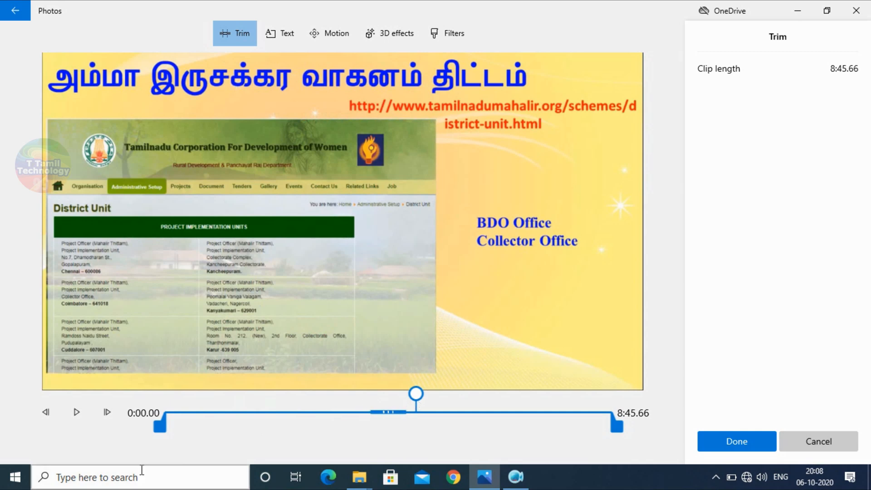
{"action": "left_click_drag", "start_coordinate": [161, 429], "coordinate": [414, 429]}
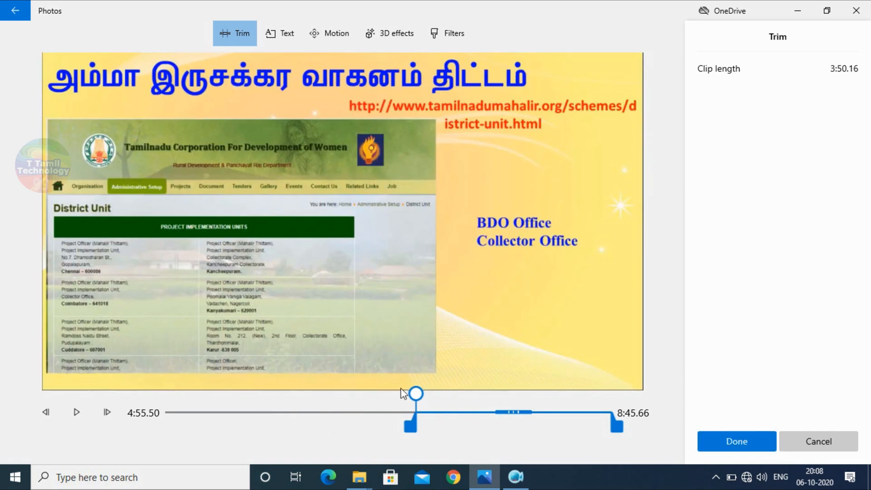
{"action": "left_click", "coordinate": [727, 438]}
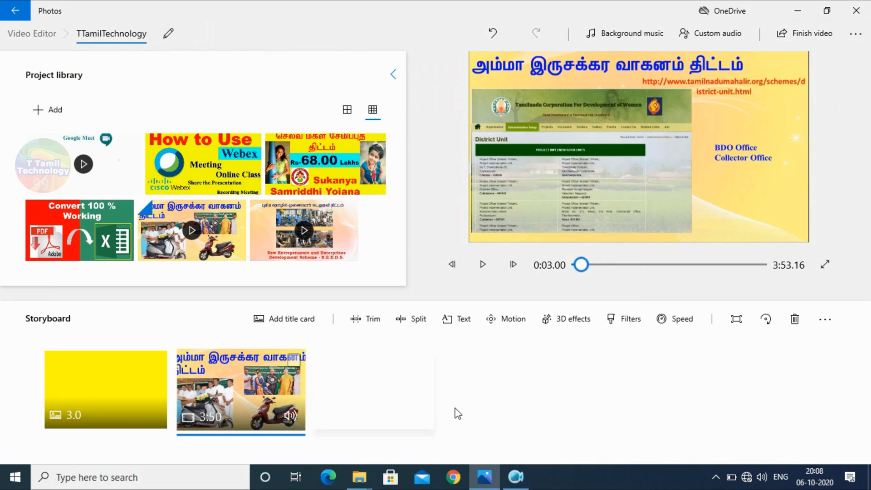
Mute the sound of the trimmed bike clip in the storyboard
{"action": "left_click_drag", "start_coordinate": [580, 264], "coordinate": [564, 272]}
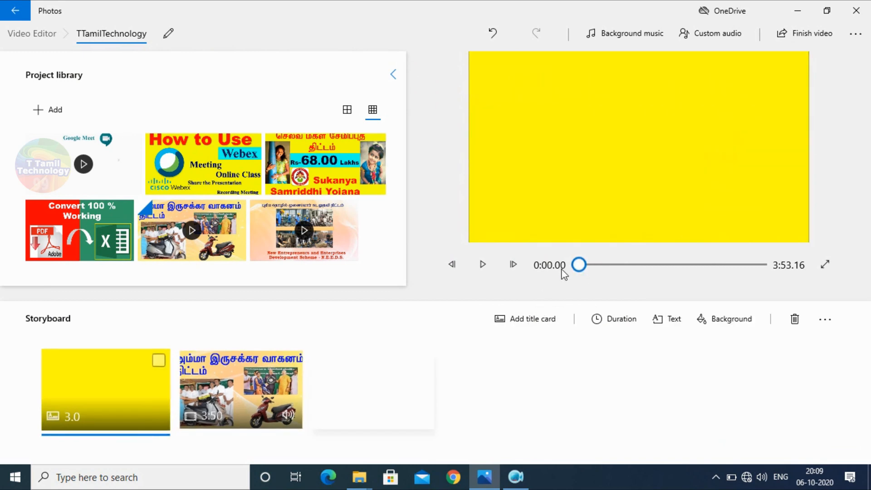
{"action": "left_click", "coordinate": [293, 418]}
{"action": "left_click", "coordinate": [293, 418]}
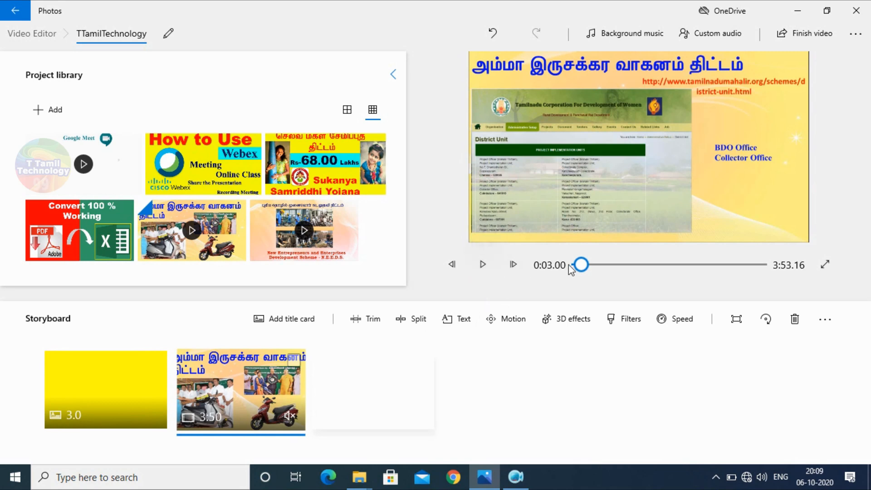
Play the project from the beginning to check the title card and the muted bike clip
{"action": "left_click_drag", "start_coordinate": [585, 270], "coordinate": [576, 267]}
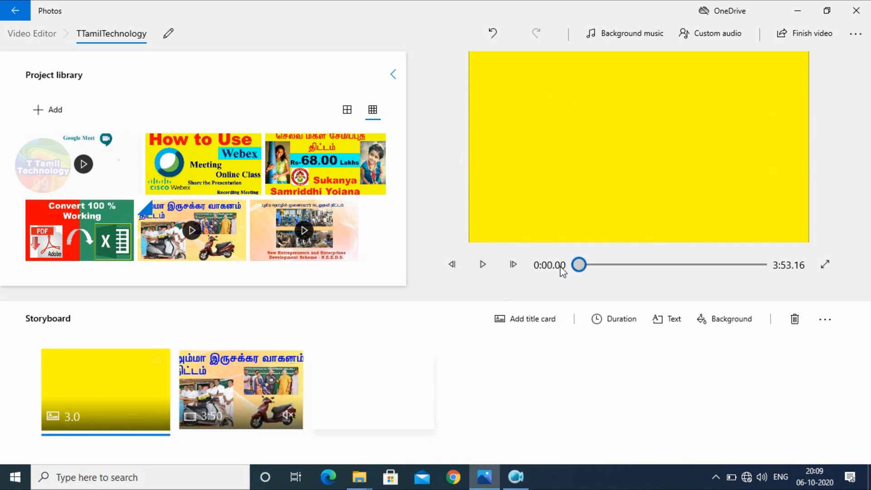
{"action": "left_click", "coordinate": [481, 265]}
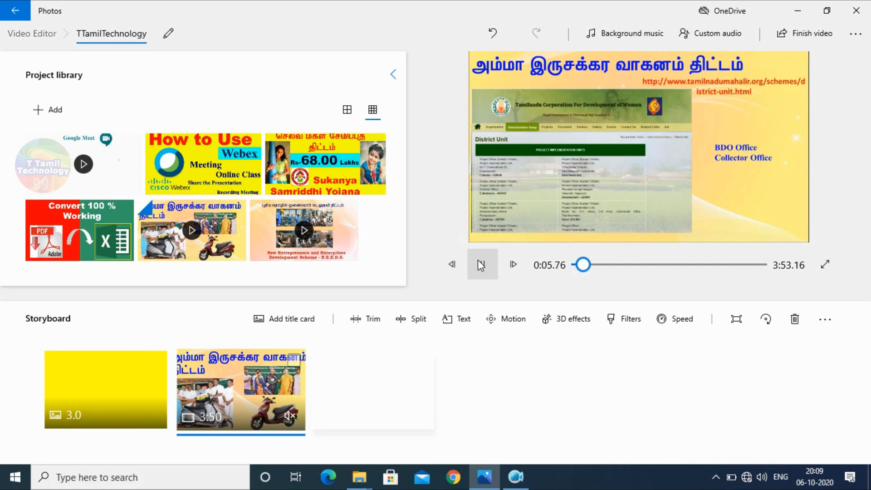
{"action": "left_click", "coordinate": [480, 265]}
{"action": "left_click", "coordinate": [480, 264]}
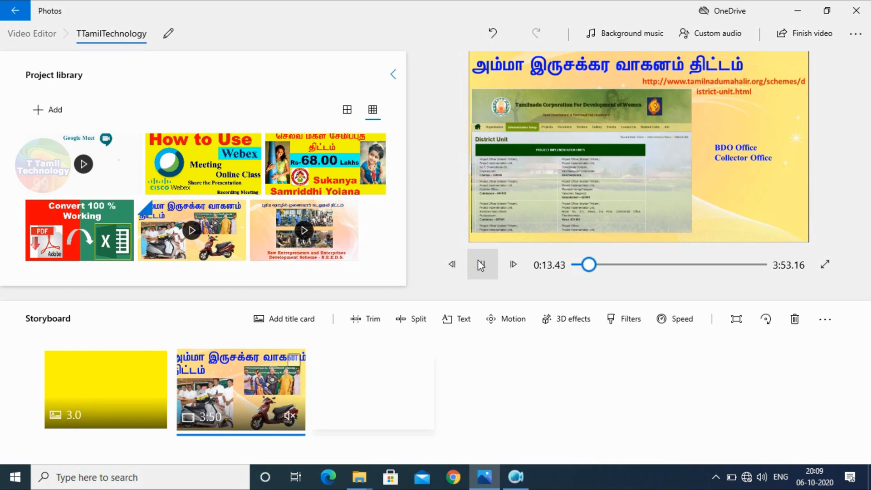
{"action": "left_click", "coordinate": [479, 265]}
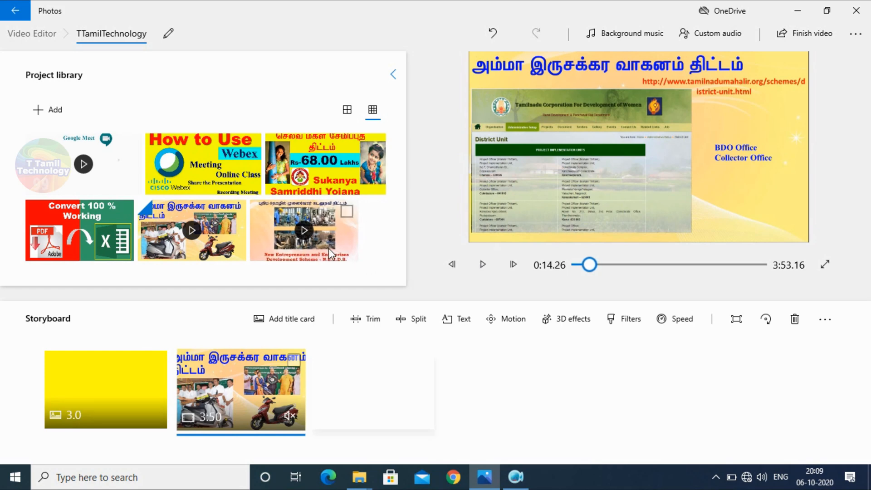
Add the N.E.E.D.S. video to the storyboard after the bike clip and split it at 6:06.00
{"action": "left_click_drag", "start_coordinate": [328, 248], "coordinate": [387, 401]}
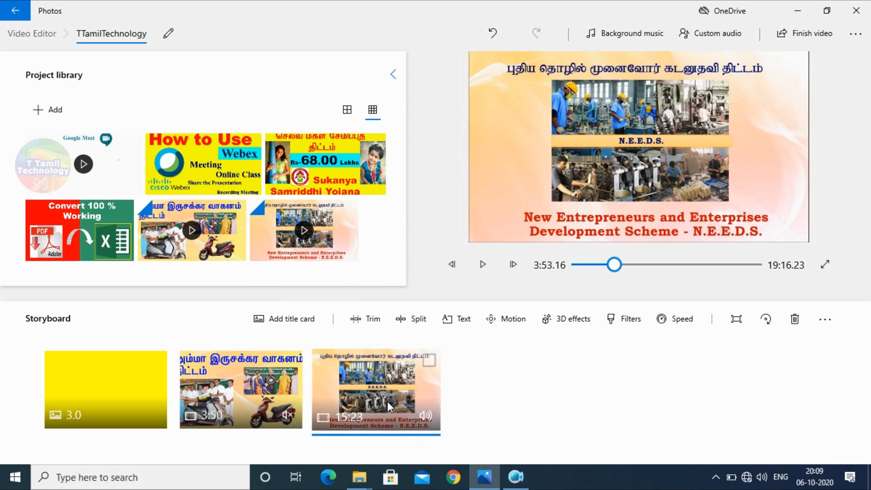
{"action": "left_click", "coordinate": [417, 319]}
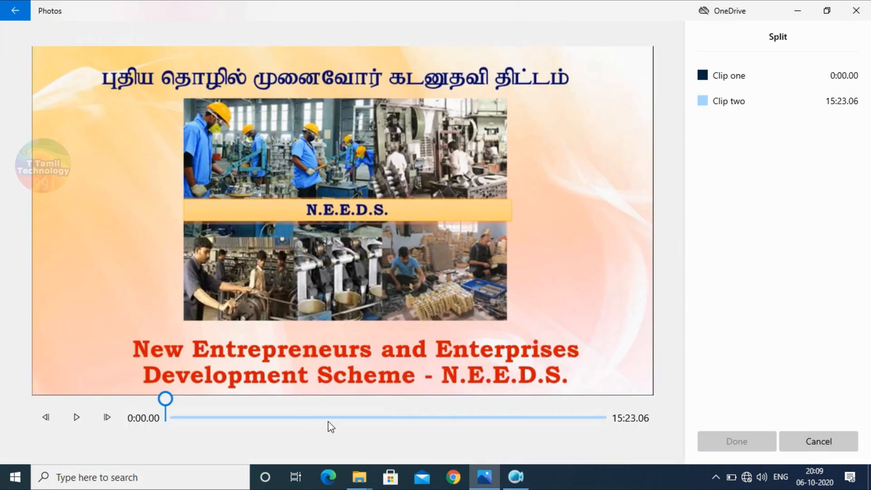
{"action": "left_click", "coordinate": [342, 417]}
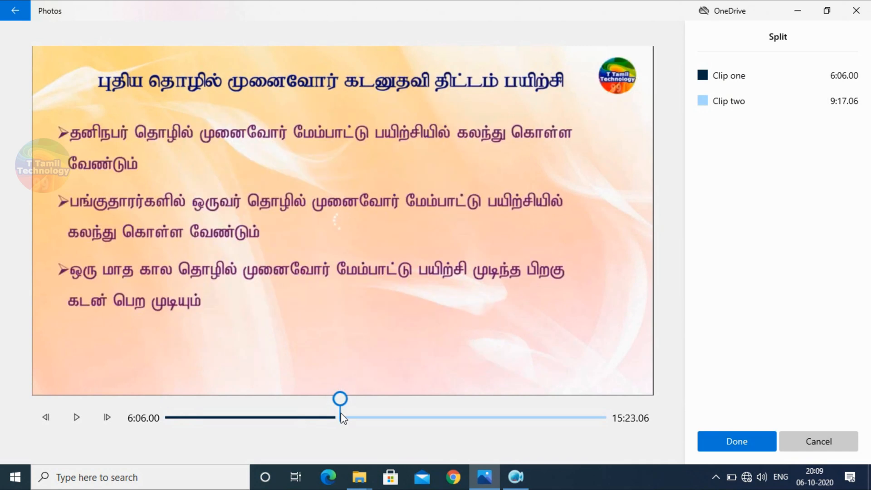
{"action": "left_click", "coordinate": [736, 442]}
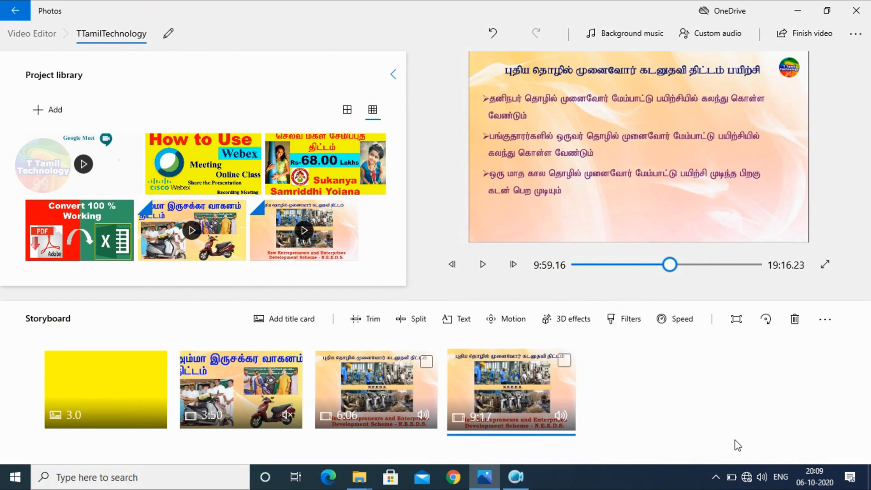
Overlay the text "Like Cmd" on the second N.E.E.D.S. clip in the Joy style and extend it to the clip's end
{"action": "left_click", "coordinate": [466, 327]}
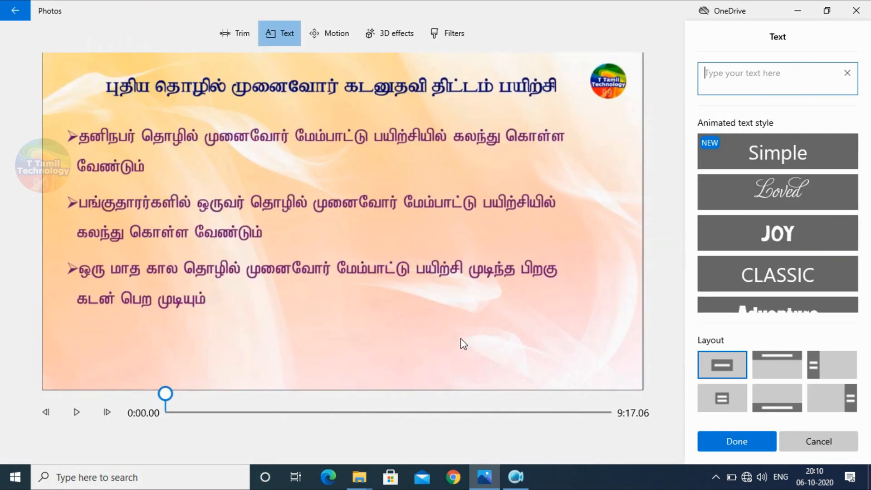
{"action": "left_click", "coordinate": [756, 88]}
{"action": "type", "text": "Like"}
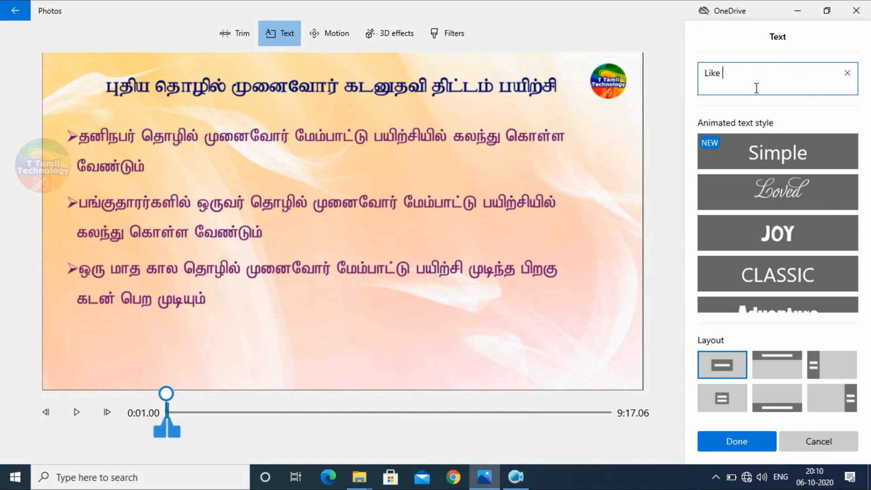
{"action": "type", "text": " Cmd"}
{"action": "left_click", "coordinate": [780, 233]}
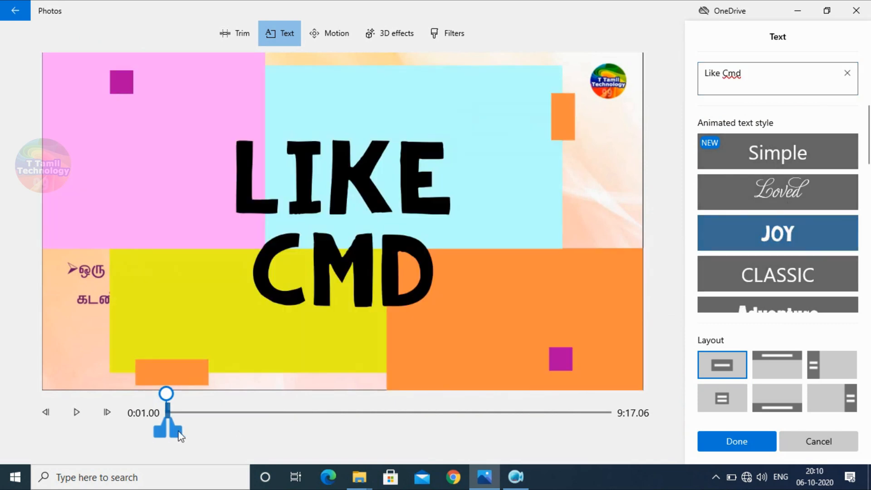
{"action": "left_click_drag", "start_coordinate": [180, 436], "coordinate": [623, 433]}
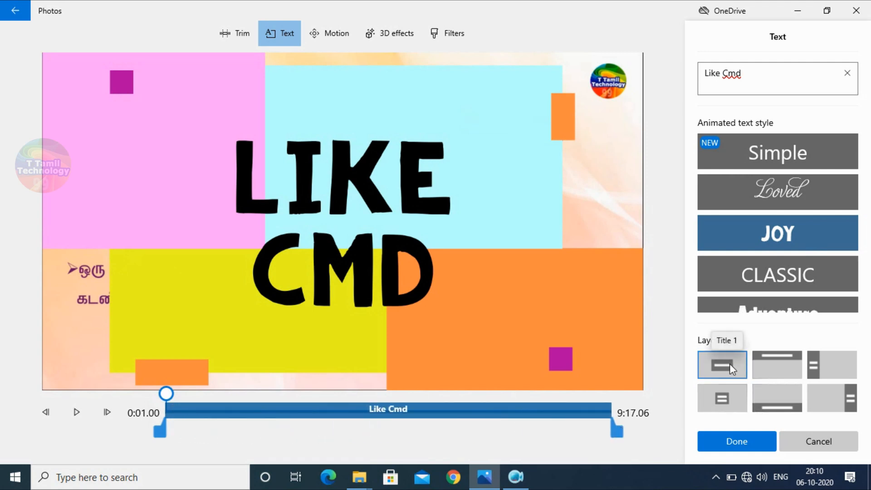
Try the Simple style and the Top, Left and Title 2 layouts on "Like Cmd", and apply the Classic style with the Bottom layout
{"action": "left_click", "coordinate": [780, 365]}
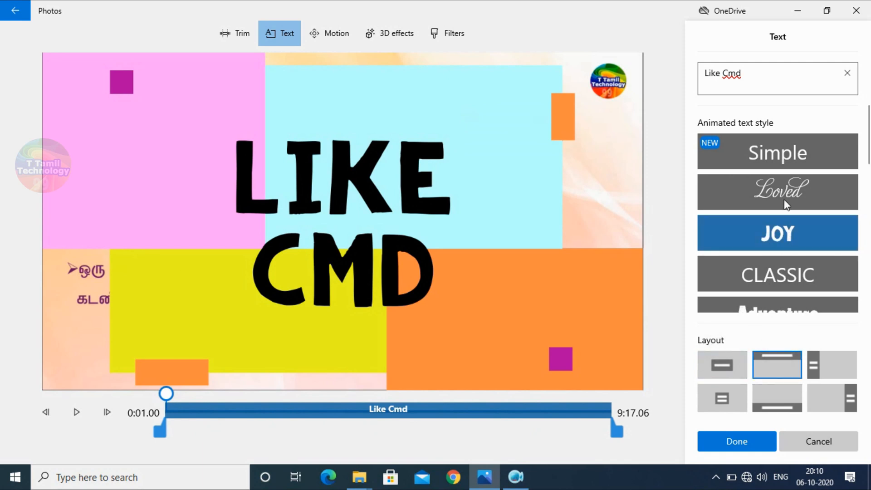
{"action": "left_click", "coordinate": [775, 165]}
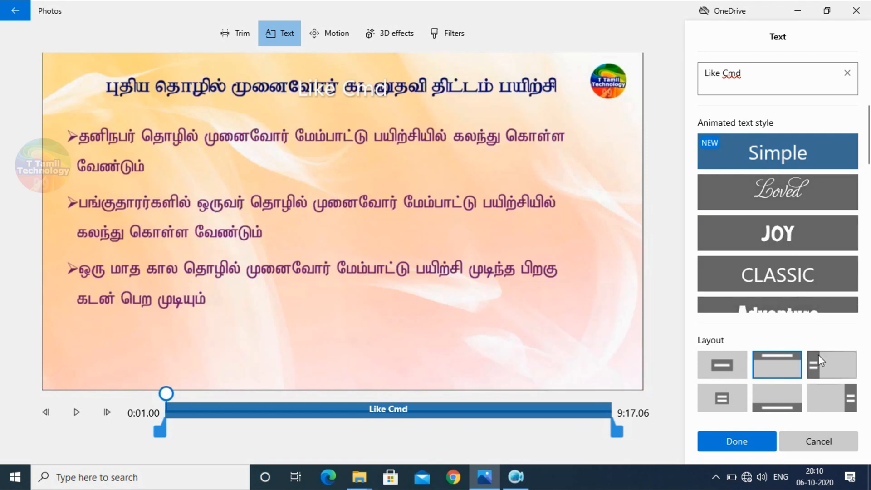
{"action": "left_click", "coordinate": [806, 278]}
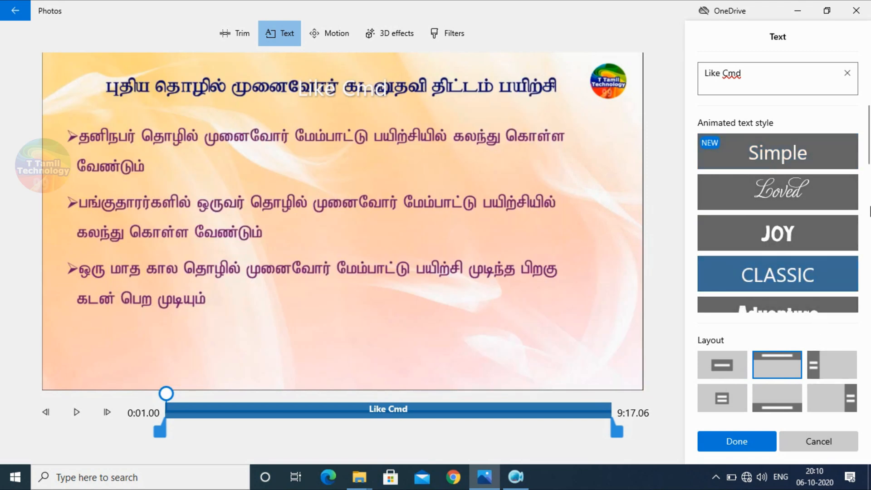
{"action": "left_click", "coordinate": [833, 374]}
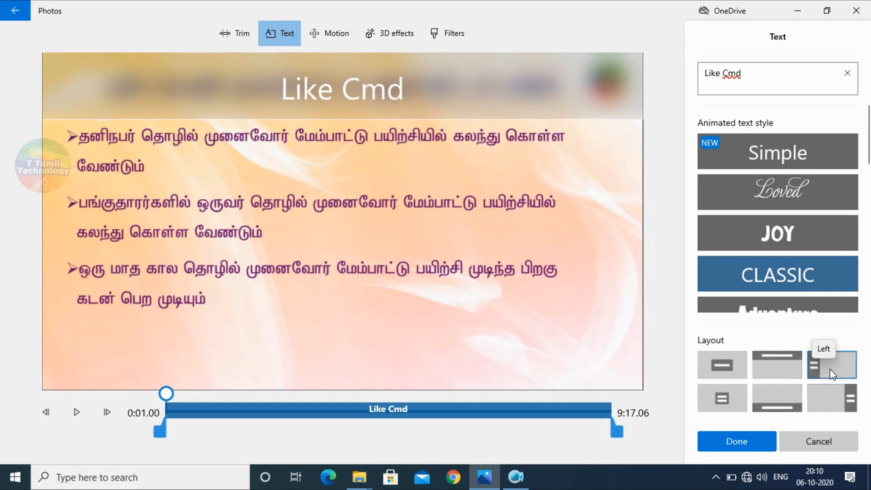
{"action": "left_click", "coordinate": [721, 403]}
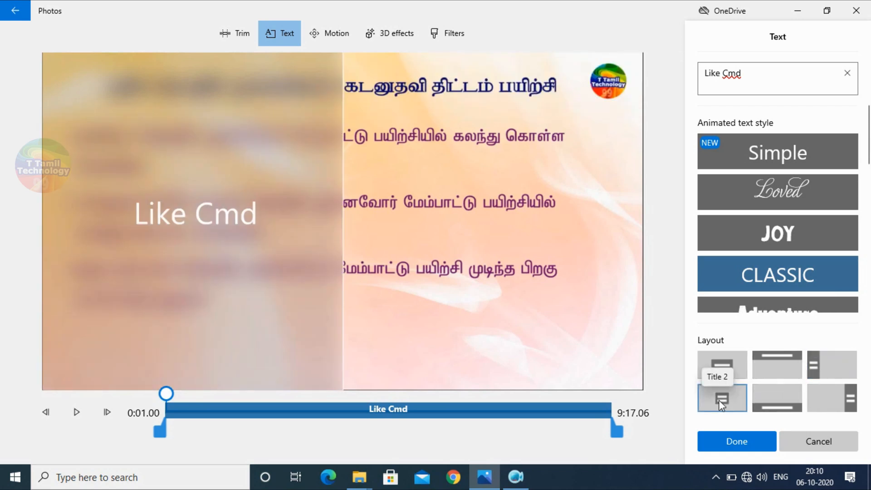
{"action": "left_click", "coordinate": [779, 408]}
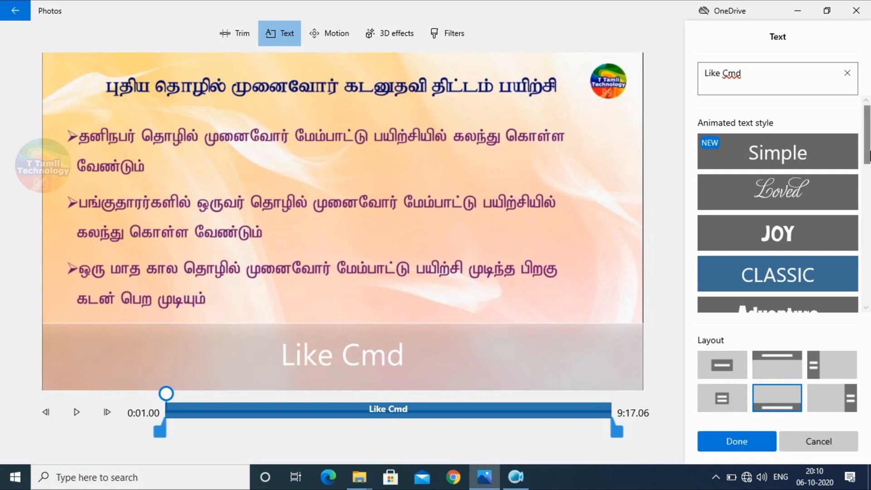
{"action": "left_click_drag", "start_coordinate": [865, 136], "coordinate": [863, 315]}
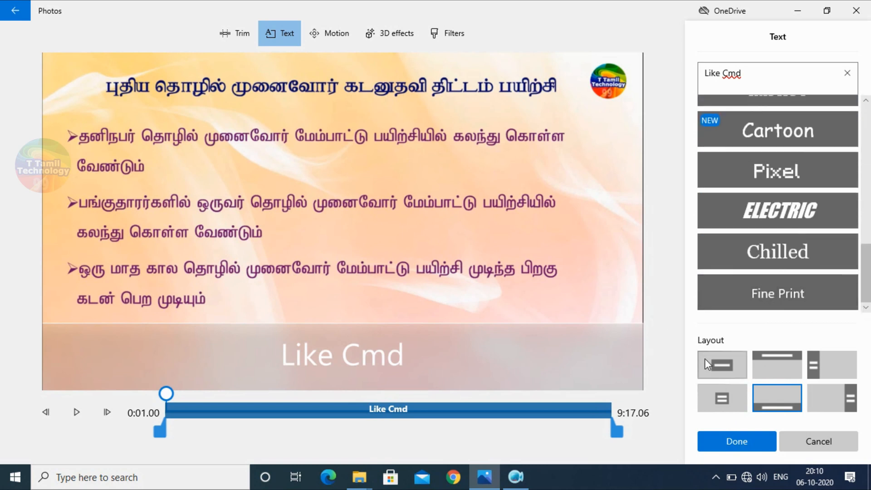
{"action": "left_click", "coordinate": [722, 451]}
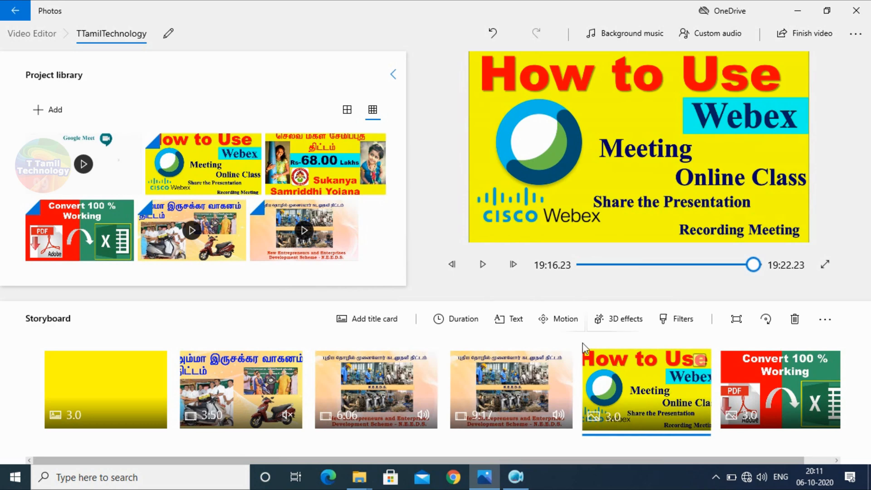
Preview the Zoom in center motion on the Webex image clip, and apply Zoom out center to it instead
{"action": "left_click", "coordinate": [557, 325]}
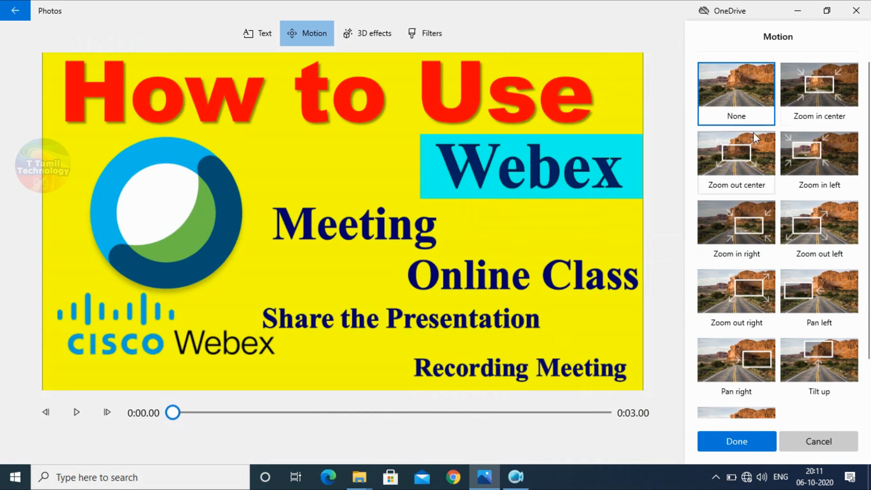
{"action": "left_click", "coordinate": [842, 73]}
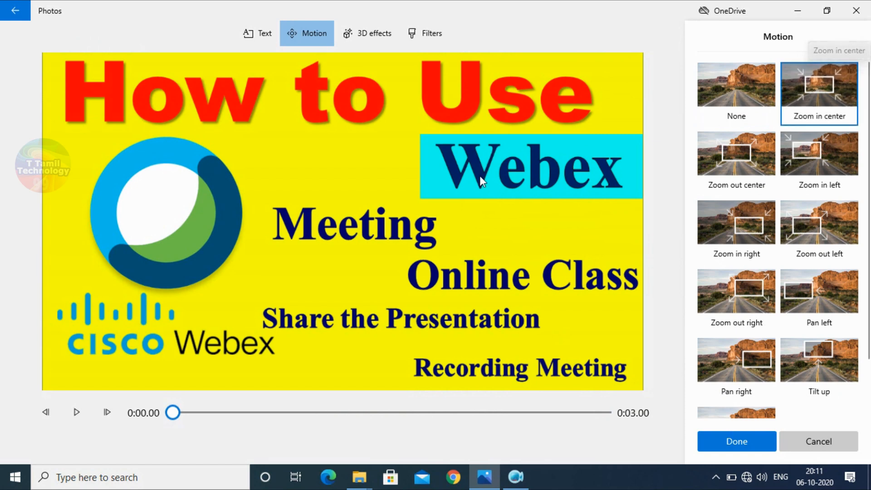
{"action": "left_click", "coordinate": [80, 410]}
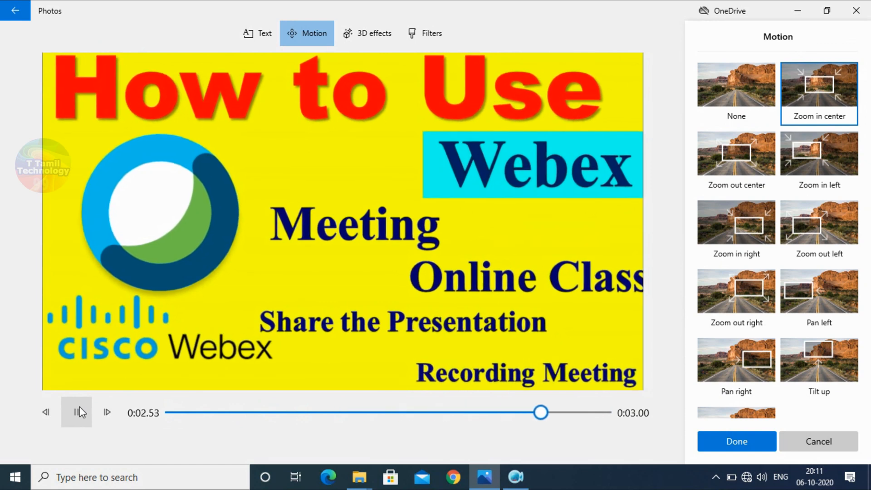
{"action": "left_click", "coordinate": [755, 171]}
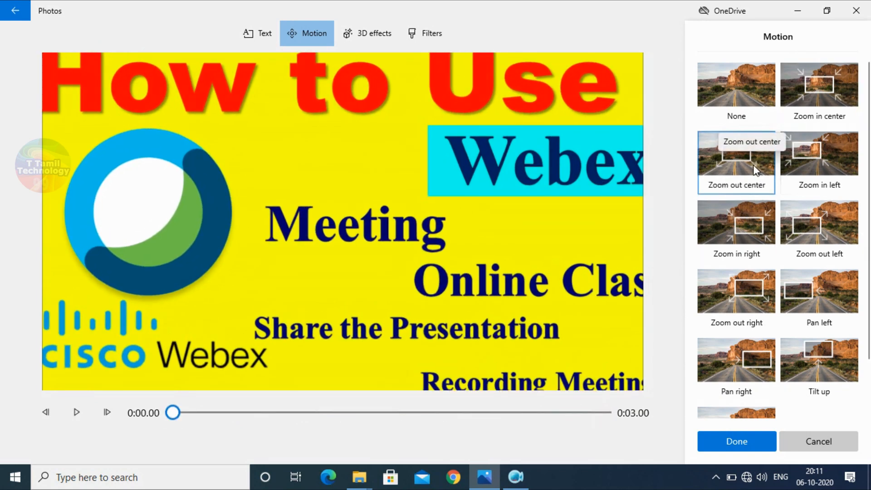
{"action": "left_click", "coordinate": [73, 415]}
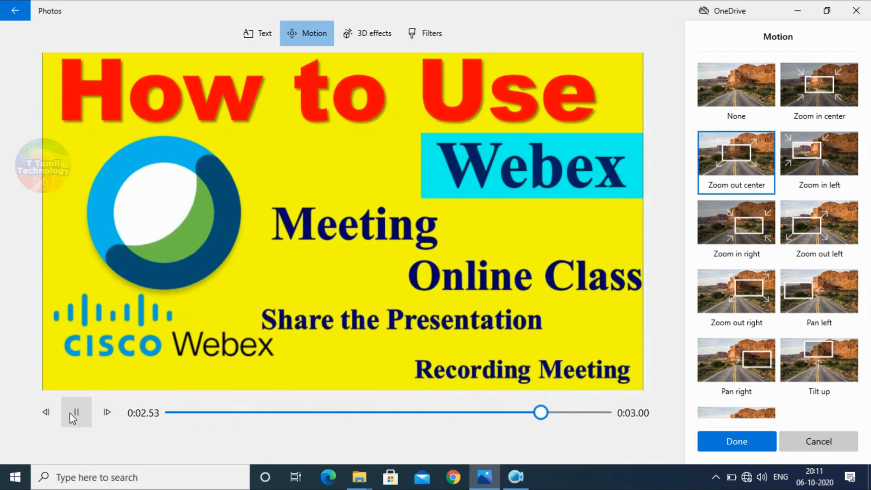
{"action": "left_click", "coordinate": [739, 439]}
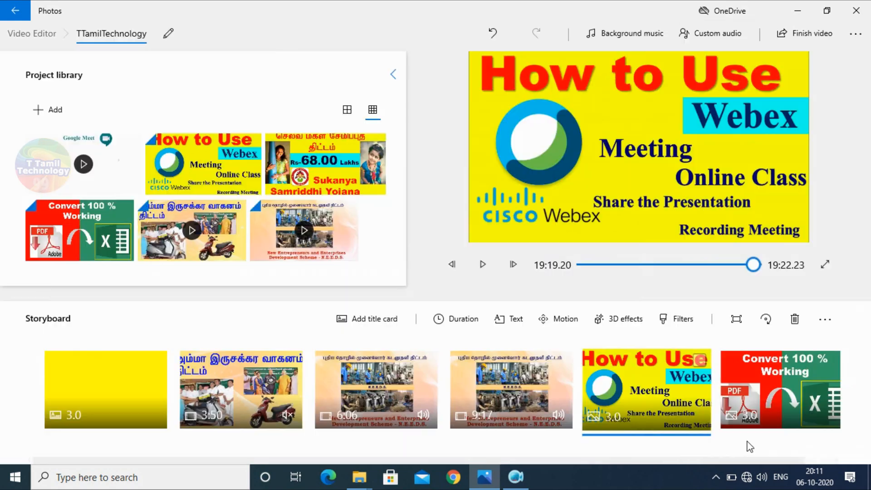
Apply the Zoom out right motion to the "Convert 100 % Working" image clip
{"action": "left_click", "coordinate": [758, 416]}
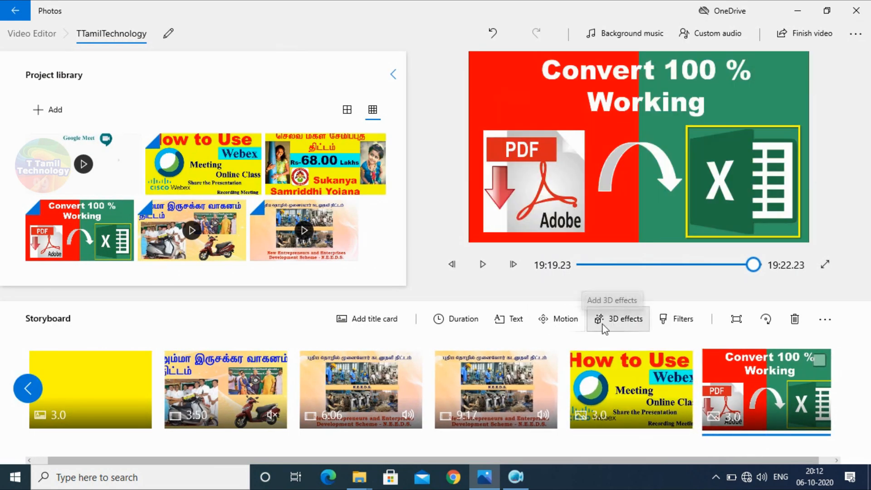
{"action": "left_click", "coordinate": [558, 318]}
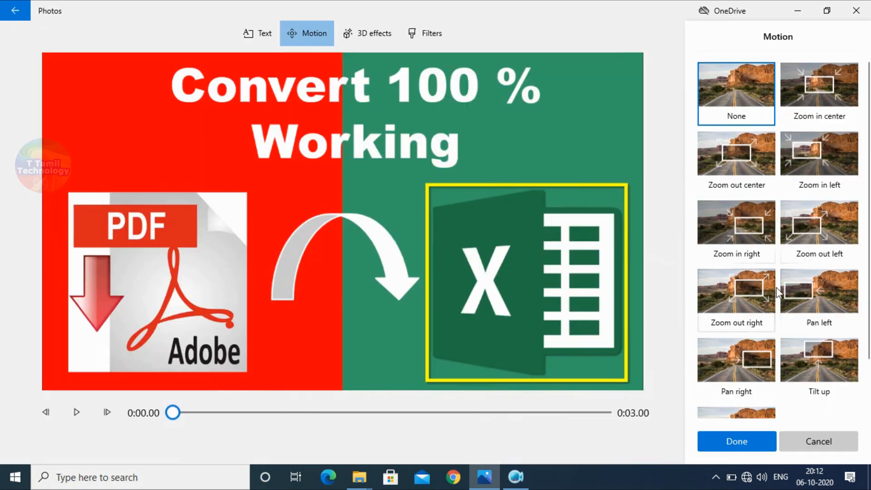
{"action": "left_click", "coordinate": [761, 291]}
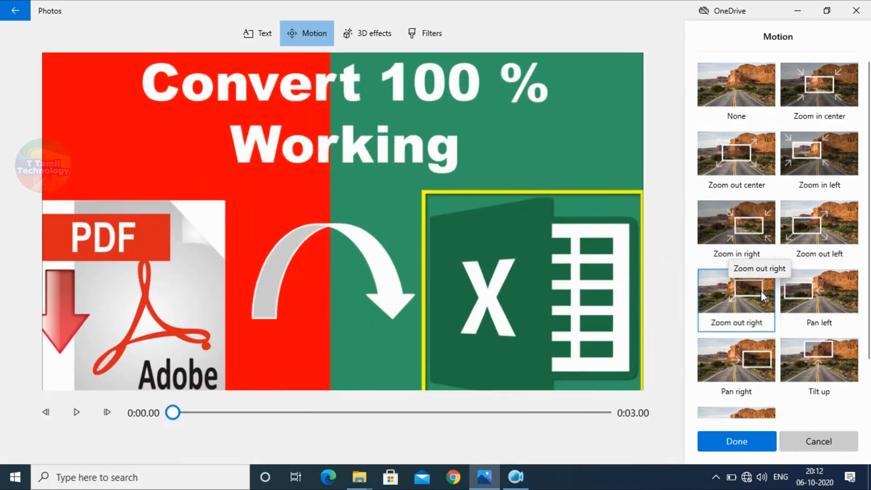
{"action": "left_click", "coordinate": [715, 442]}
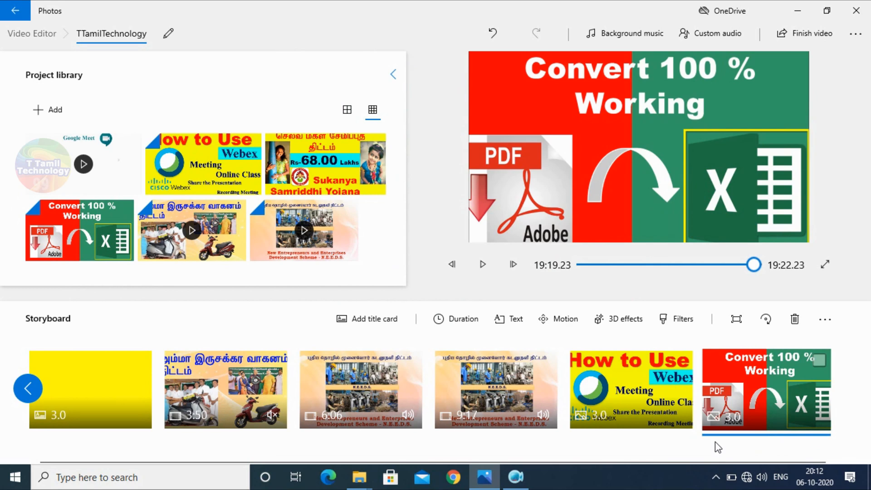
Add the Balloons 3D effect to the first N.E.E.D.S. clip and enlarge it toward the frame's lower edge
{"action": "left_click", "coordinate": [389, 408]}
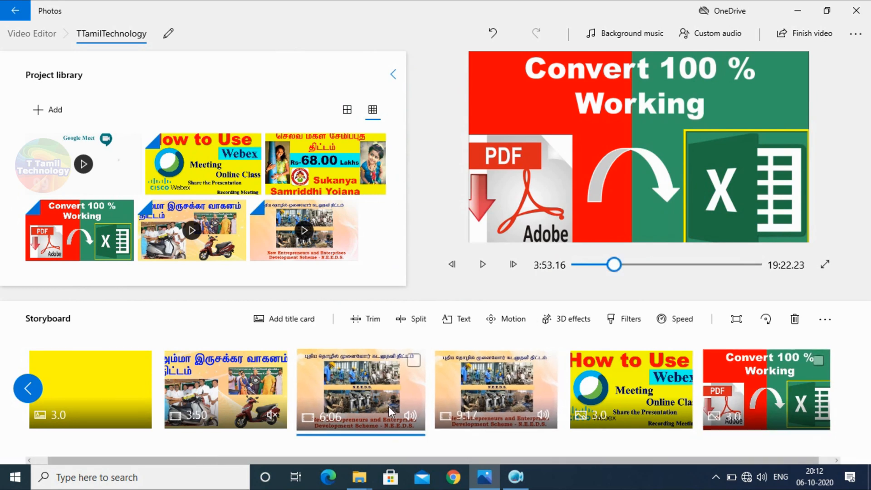
{"action": "left_click", "coordinate": [561, 324]}
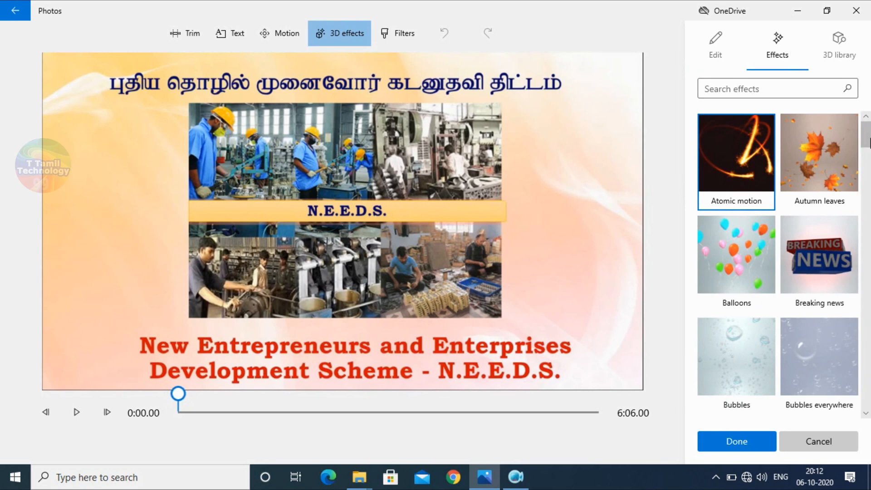
{"action": "mouse_move", "coordinate": [867, 145]}
{"action": "left_mouse_down"}
{"action": "mouse_move", "coordinate": [867, 176]}
{"action": "mouse_move", "coordinate": [868, 139]}
{"action": "left_mouse_up"}
{"action": "left_click", "coordinate": [730, 234]}
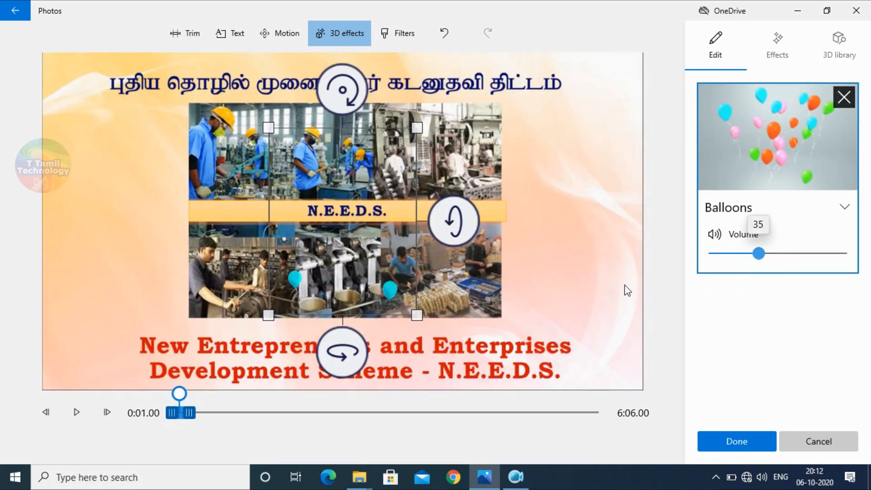
{"action": "left_click_drag", "start_coordinate": [416, 315], "coordinate": [473, 378]}
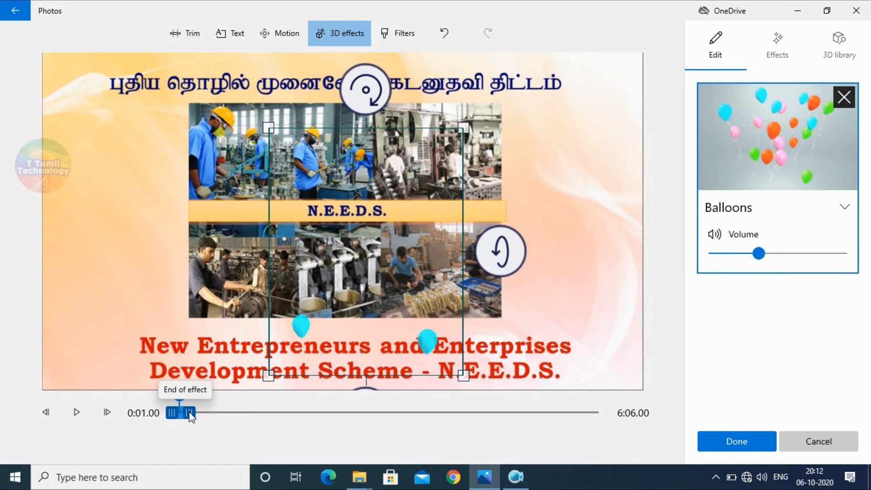
Extend the Balloons effect over roughly the first third of the clip, move it to the frame's left side and play it back
{"action": "left_click_drag", "start_coordinate": [188, 412], "coordinate": [282, 427]}
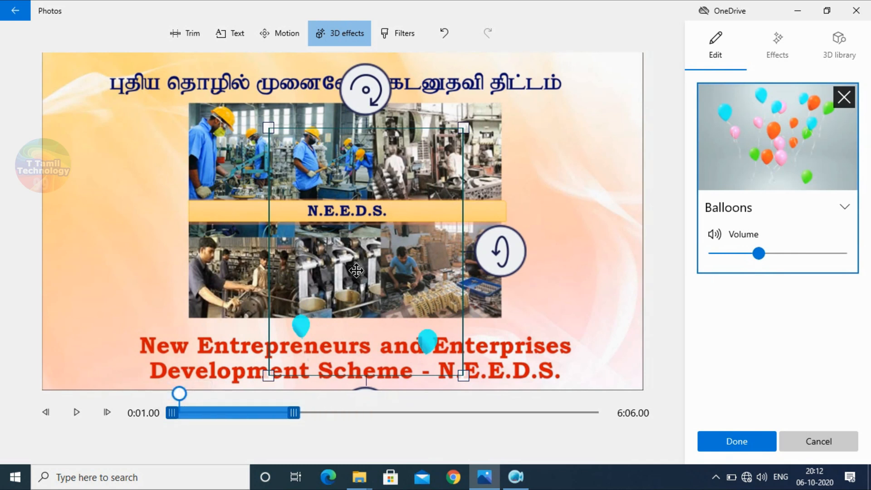
{"action": "left_click_drag", "start_coordinate": [356, 270], "coordinate": [130, 249]}
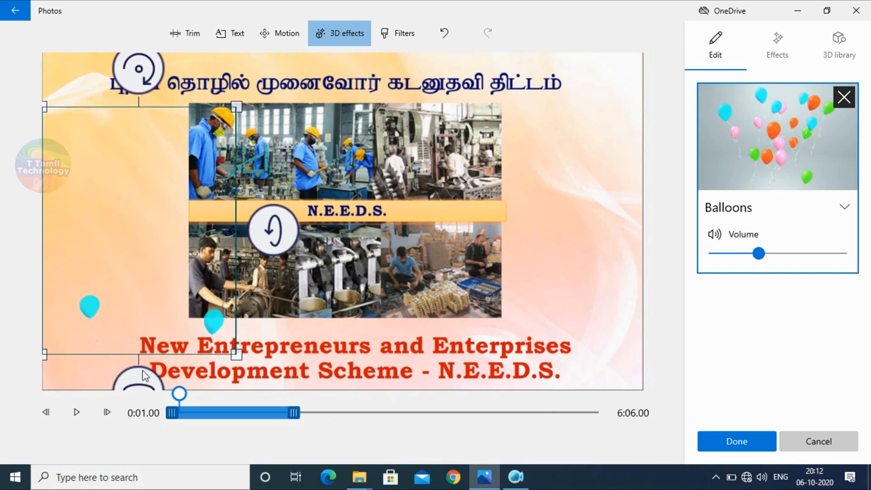
{"action": "left_click", "coordinate": [78, 412]}
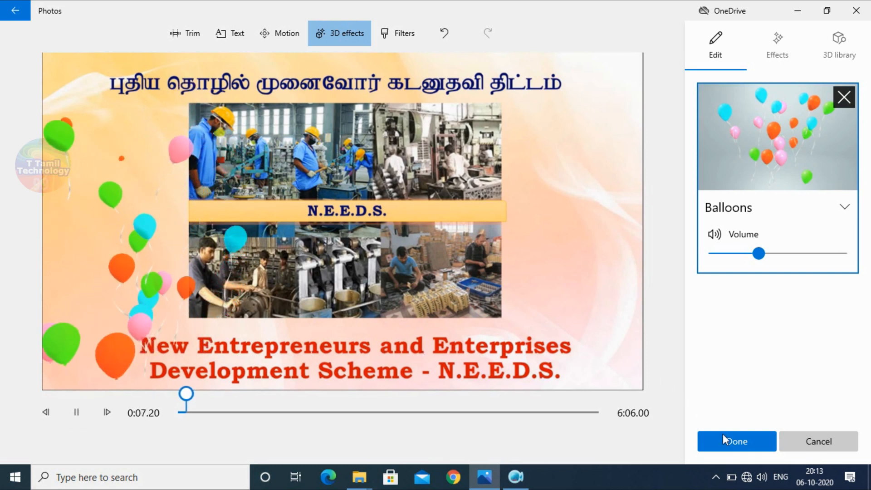
{"action": "left_click", "coordinate": [730, 448]}
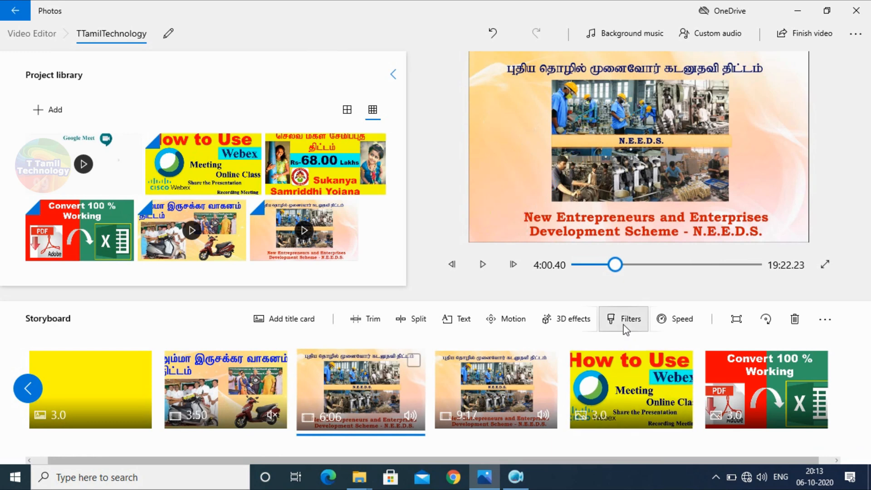
Apply the Iceberg filter to the bike clip
{"action": "left_click", "coordinate": [195, 389]}
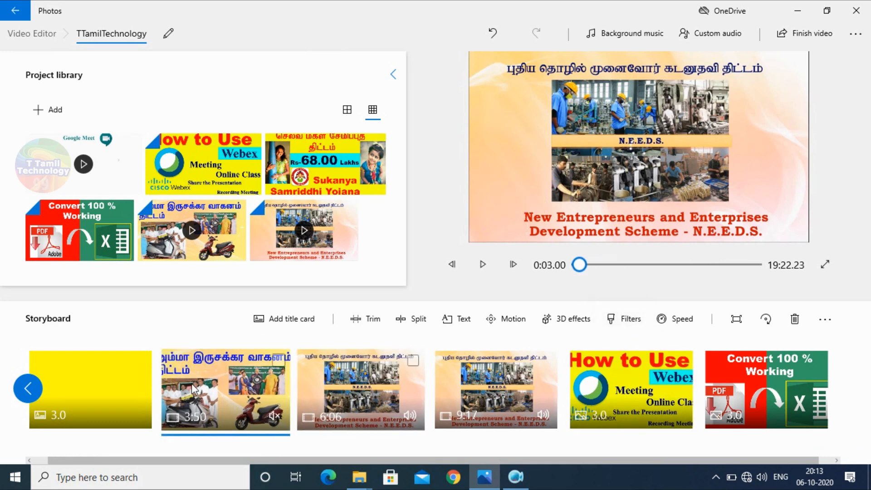
{"action": "left_click", "coordinate": [629, 320]}
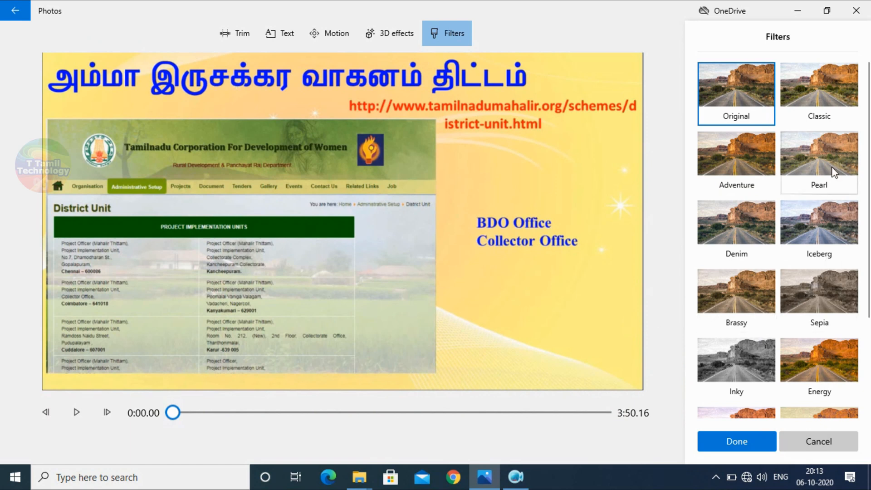
{"action": "left_click", "coordinate": [837, 249]}
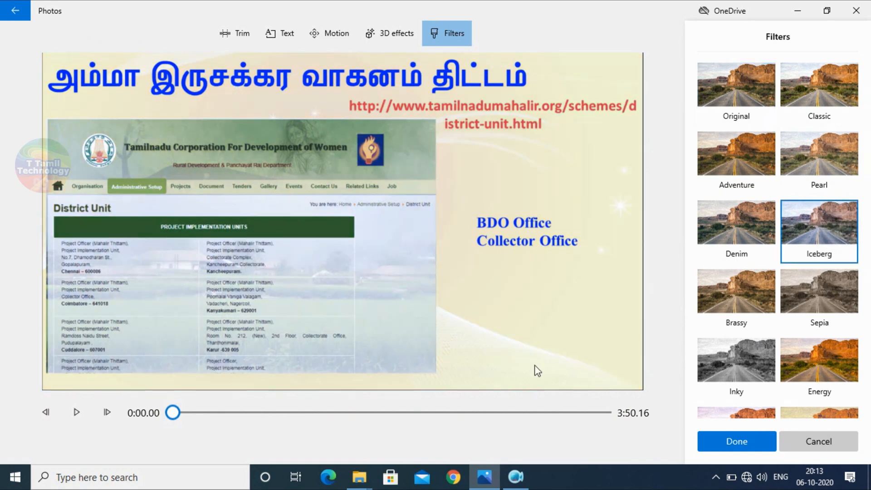
{"action": "left_click", "coordinate": [734, 446]}
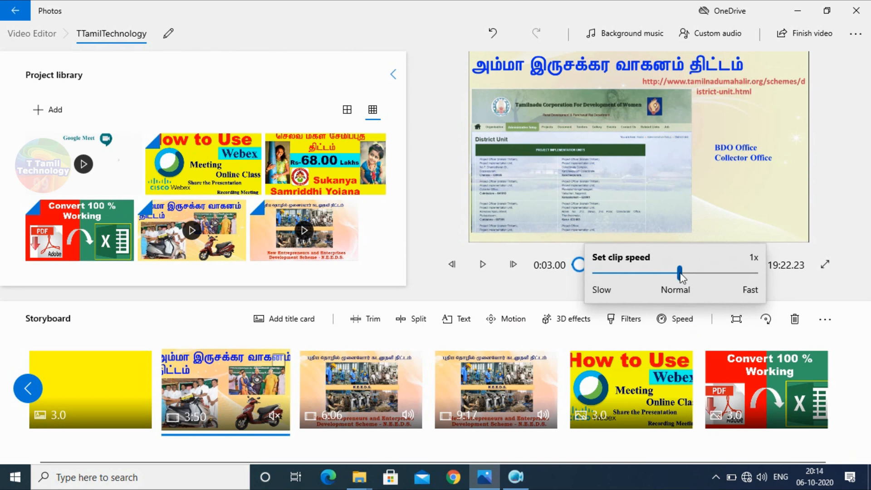
Speed up the bike clip slightly so that it runs 3:04, and play it to check the pace
{"action": "mouse_move", "coordinate": [682, 278]}
{"action": "left_mouse_down"}
{"action": "mouse_move", "coordinate": [782, 292]}
{"action": "mouse_move", "coordinate": [570, 297]}
{"action": "mouse_move", "coordinate": [699, 281]}
{"action": "mouse_move", "coordinate": [689, 285]}
{"action": "left_mouse_up"}
{"action": "left_click", "coordinate": [779, 285]}
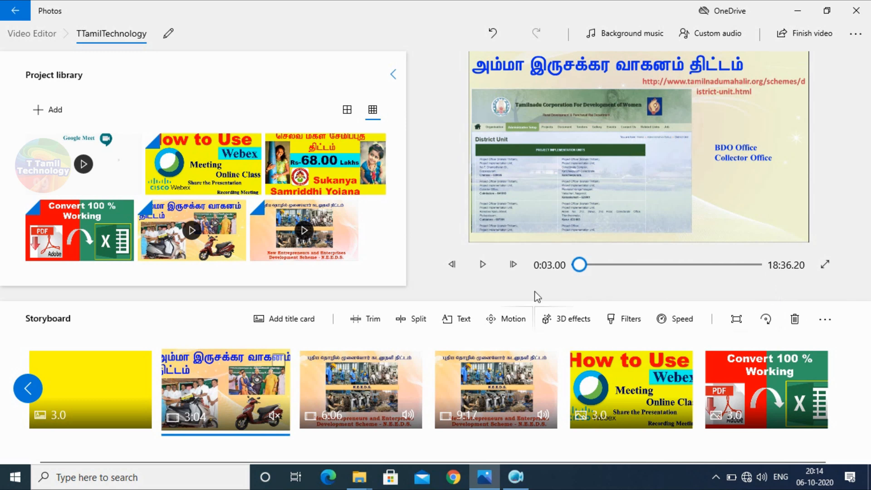
{"action": "left_click", "coordinate": [483, 265]}
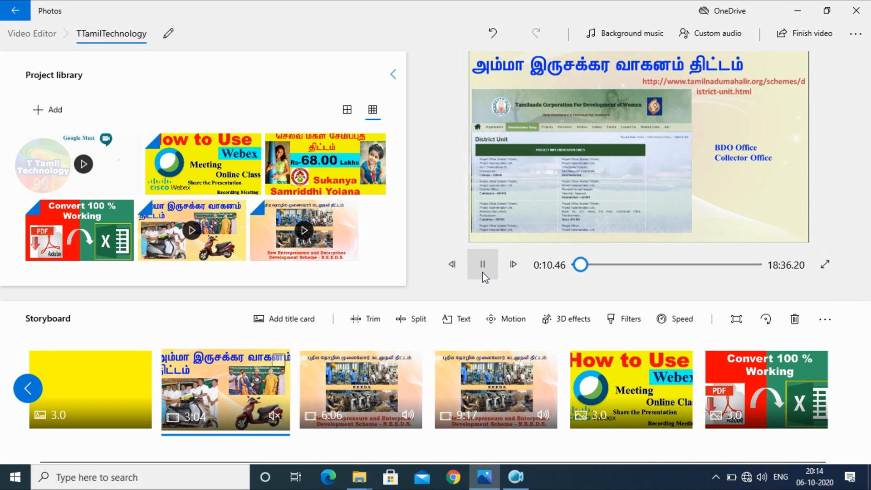
{"action": "left_click", "coordinate": [483, 272]}
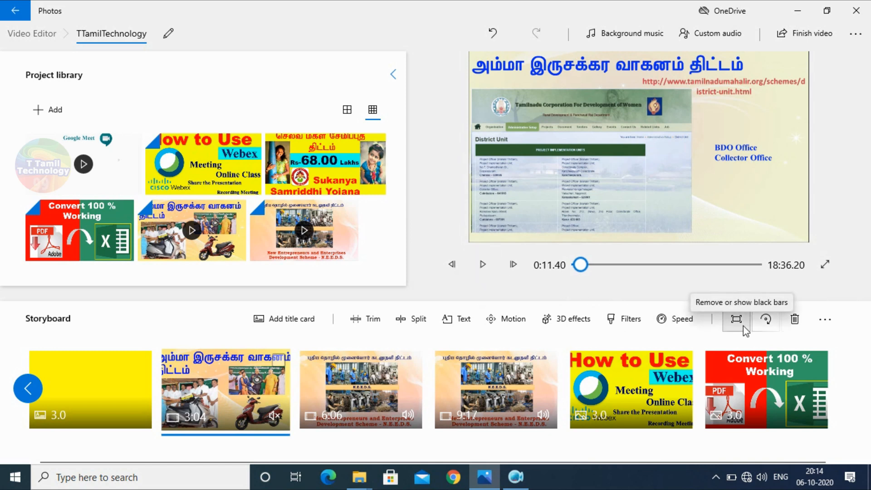
Rotate the bike clip through four quarter turns back to its upright orientation
{"action": "left_click", "coordinate": [774, 327]}
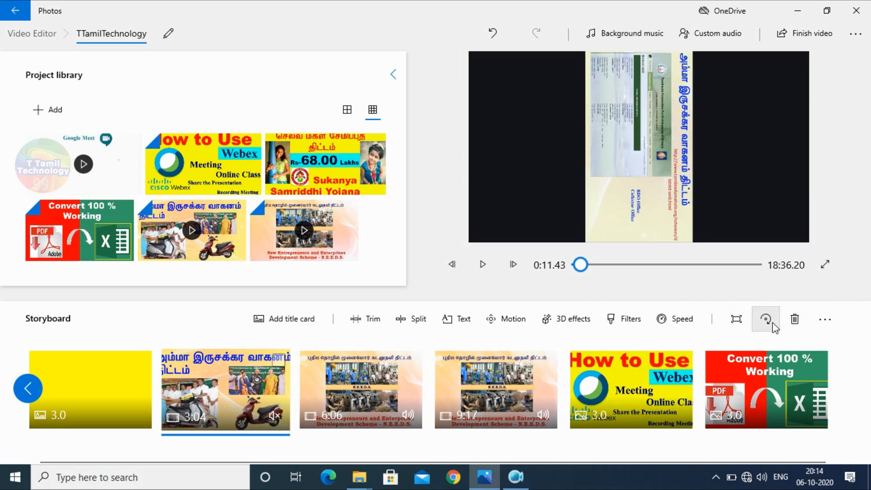
{"action": "left_click", "coordinate": [766, 319]}
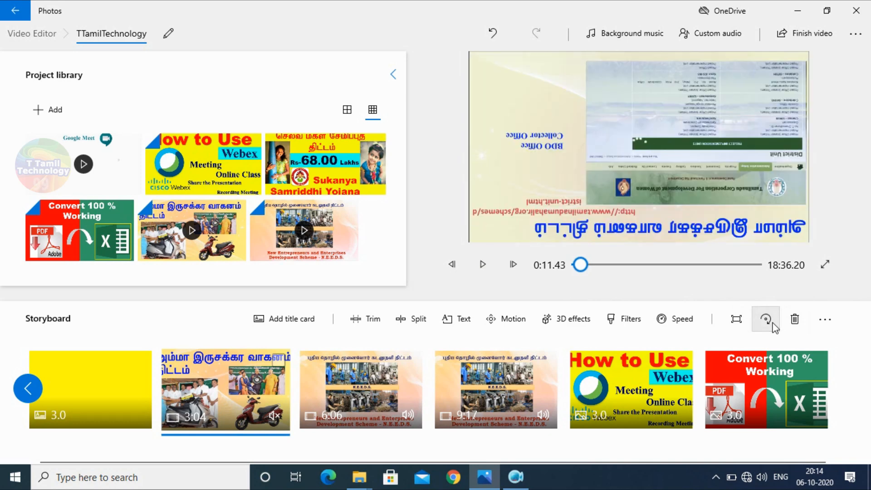
{"action": "left_click", "coordinate": [774, 327]}
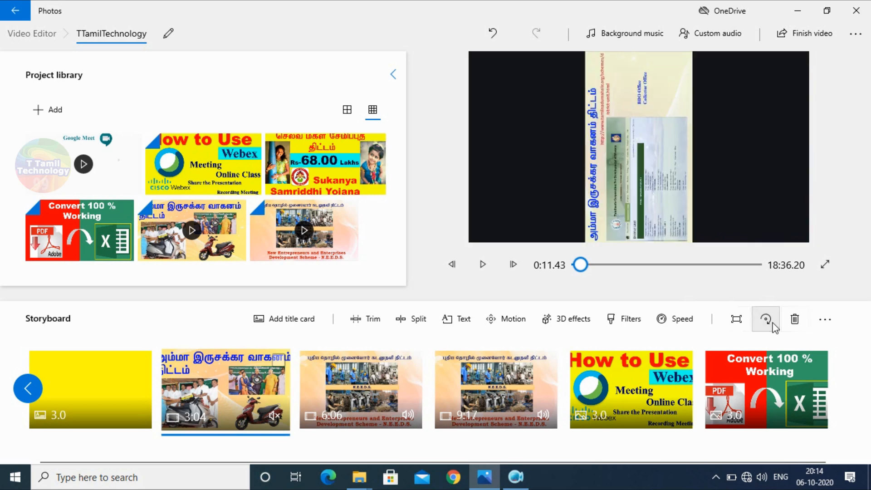
{"action": "left_click", "coordinate": [773, 325]}
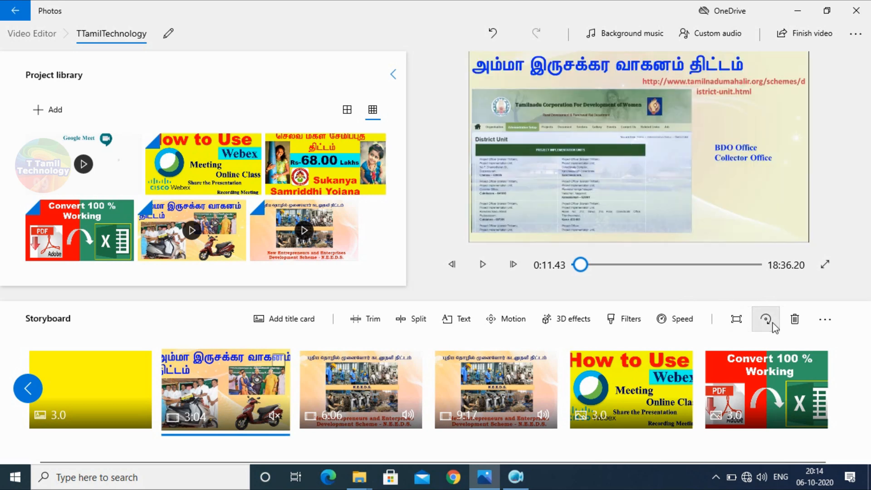
Try to add the custom audio file That_Kid_in_Fourth_Grade_Who_Really_Liked_the_Denver_Broncos from the start of the Webex clip
{"action": "left_click", "coordinate": [644, 376]}
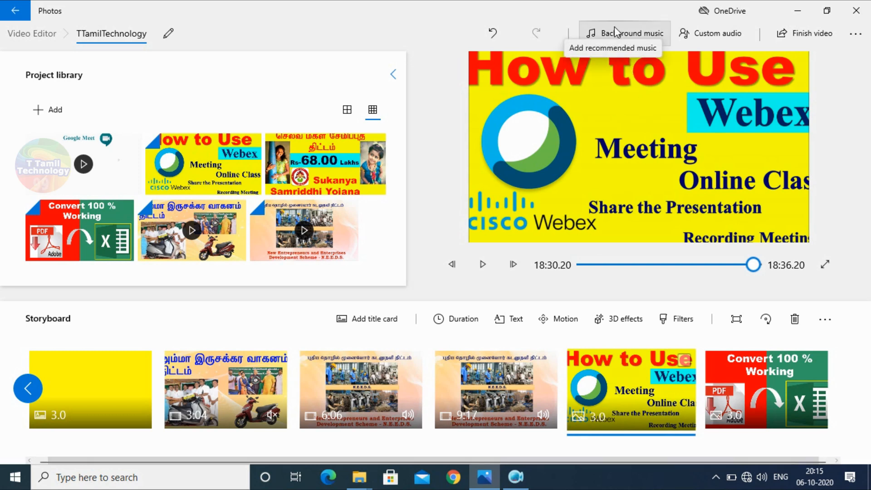
{"action": "left_click", "coordinate": [720, 36]}
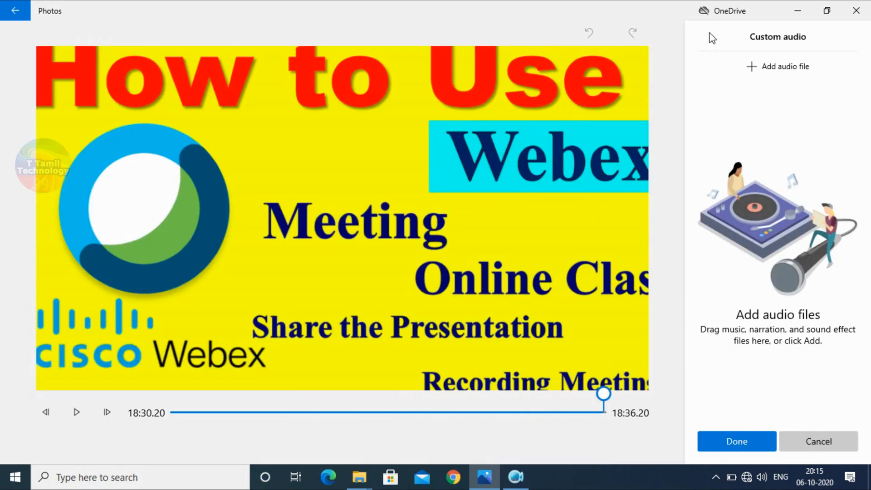
{"action": "left_click", "coordinate": [797, 79]}
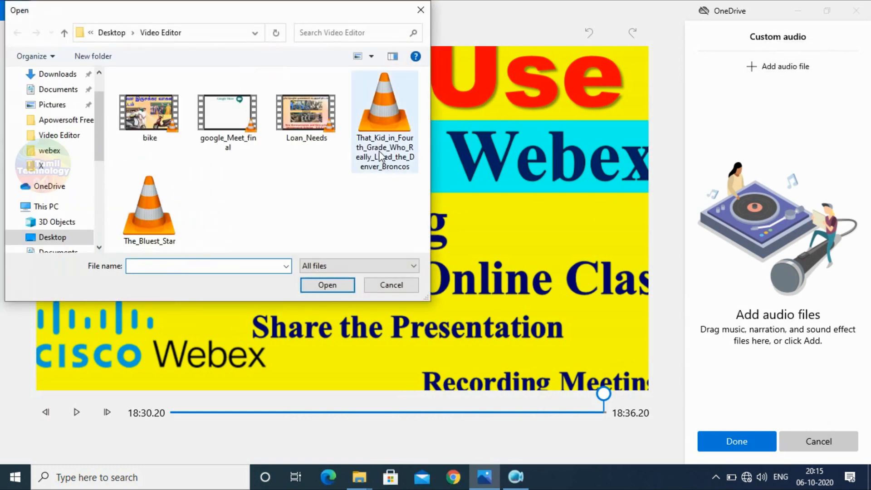
{"action": "double_click", "coordinate": [379, 151]}
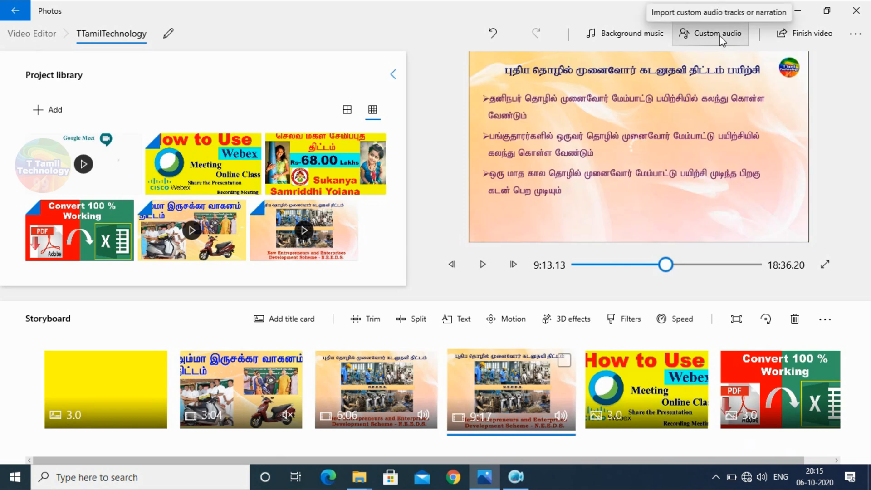
Add the custom audio file That_Kid_in_Fourth_Grade_Who_Really_Liked_the_Denver_Broncos starting at 9:13.13, with both fade in and fade out enabled
{"action": "left_click", "coordinate": [720, 35]}
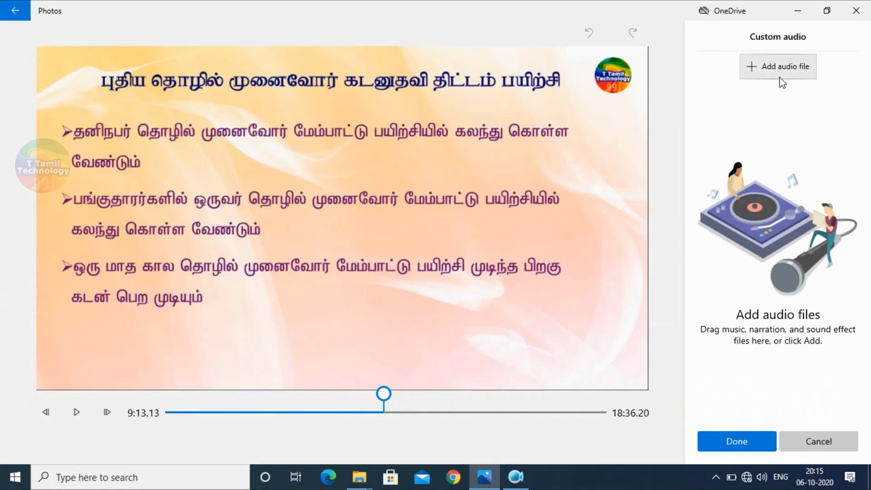
{"action": "left_click", "coordinate": [780, 78]}
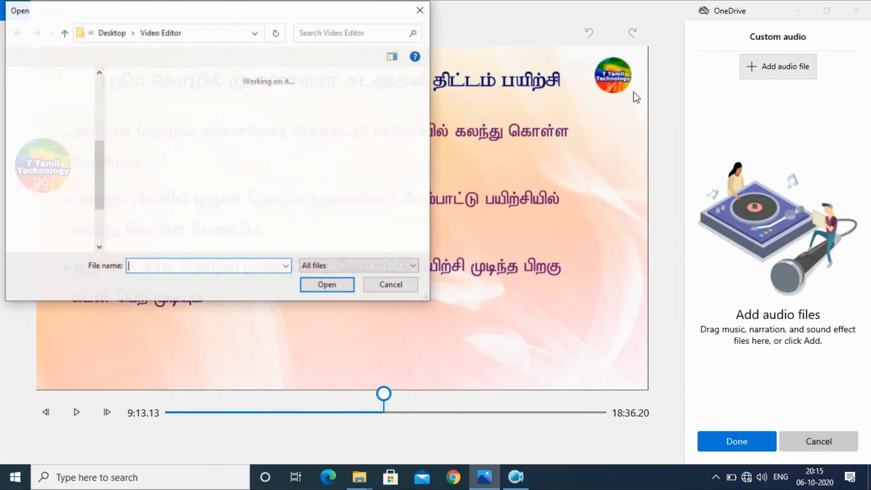
{"action": "double_click", "coordinate": [385, 109]}
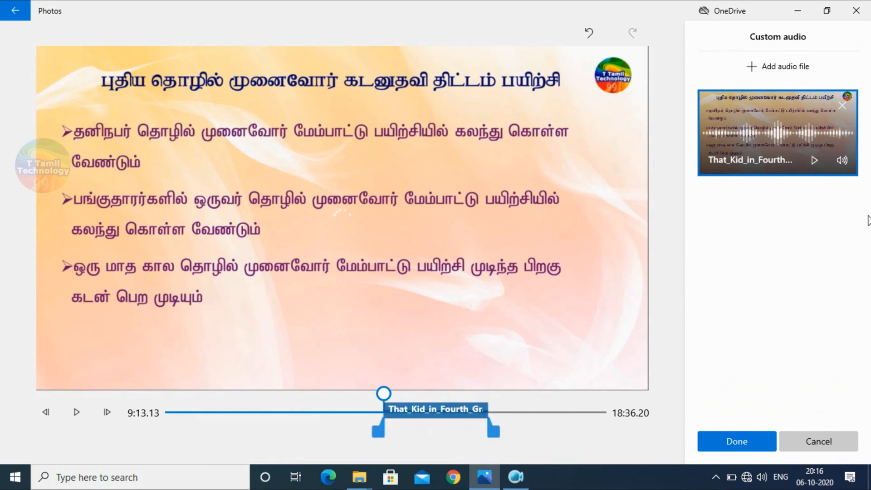
{"action": "left_click", "coordinate": [839, 161]}
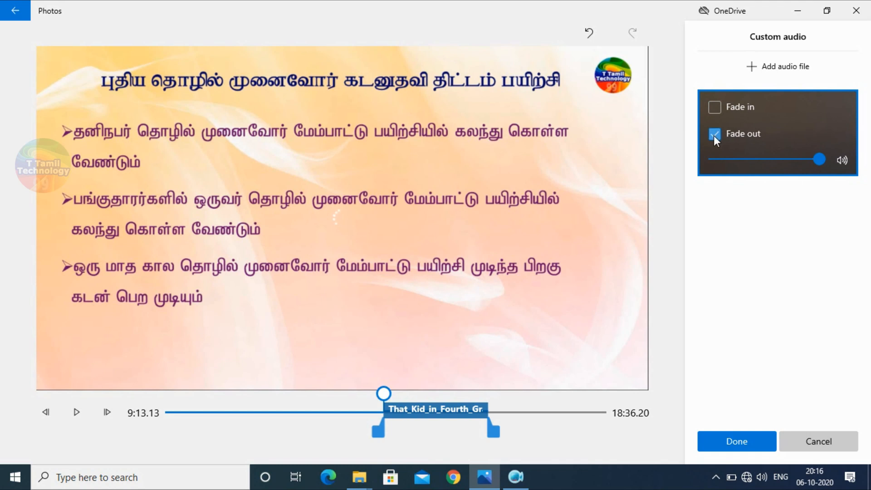
{"action": "left_click", "coordinate": [713, 106]}
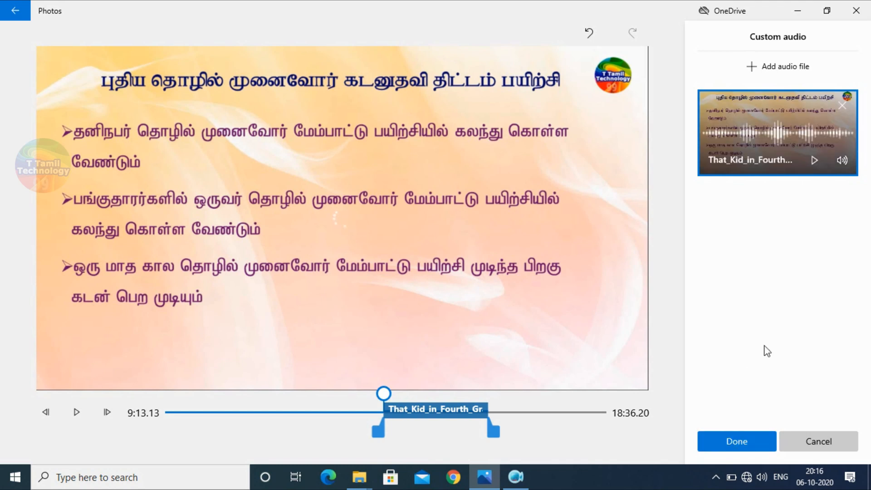
{"action": "left_click", "coordinate": [747, 446]}
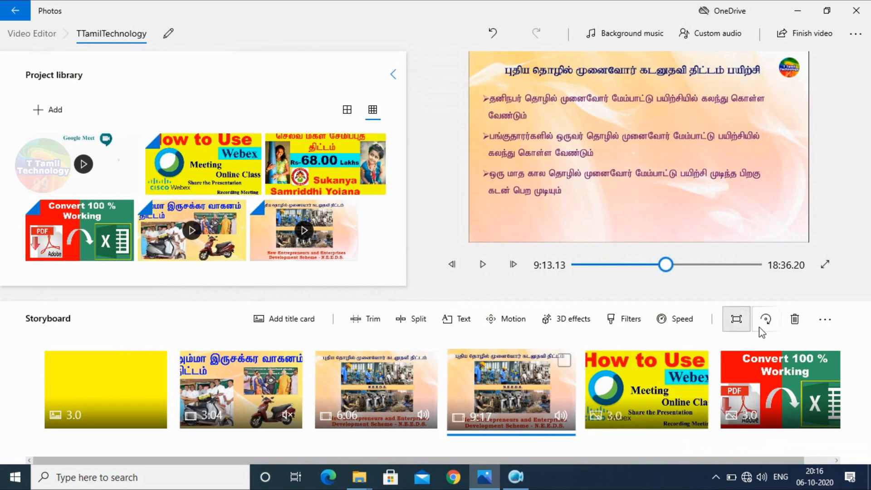
{"action": "left_click", "coordinate": [822, 330]}
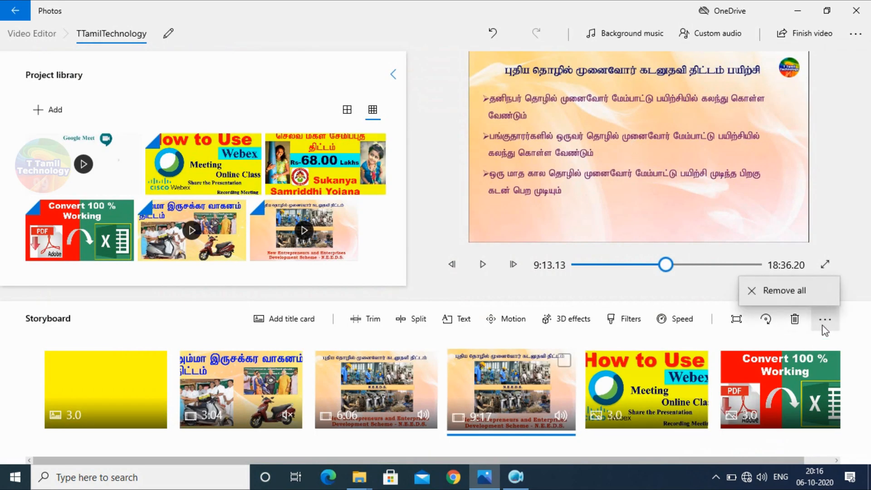
{"action": "left_click", "coordinate": [824, 330]}
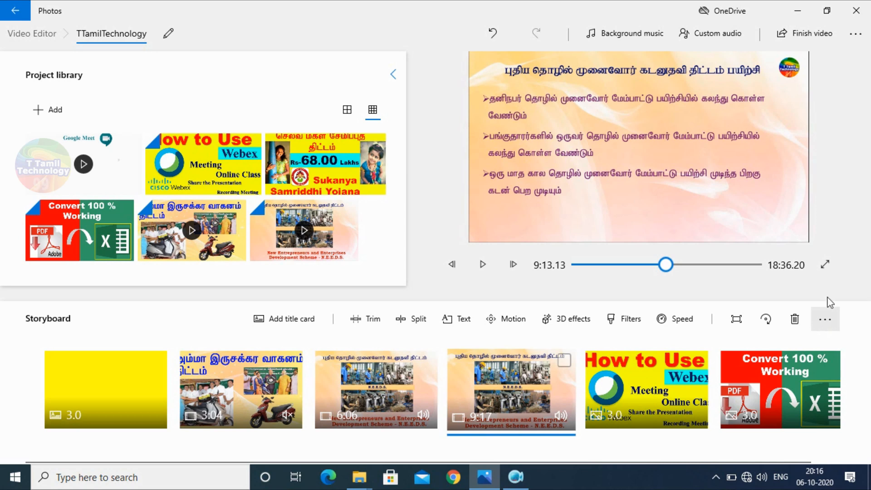
Export the finished video as TTamilTechnology to the Video Projects folder in Pictures, at High 1080p quality with hardware-accelerated encoding
{"action": "left_click", "coordinate": [819, 44]}
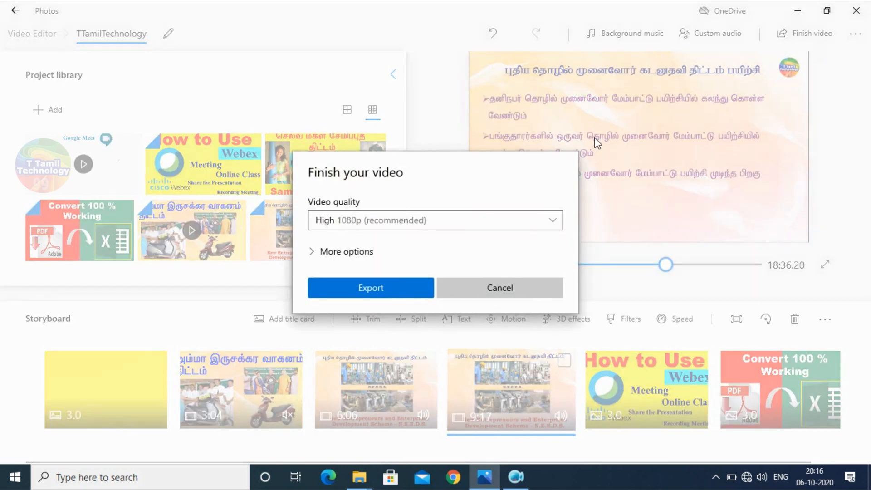
{"action": "left_click", "coordinate": [551, 221]}
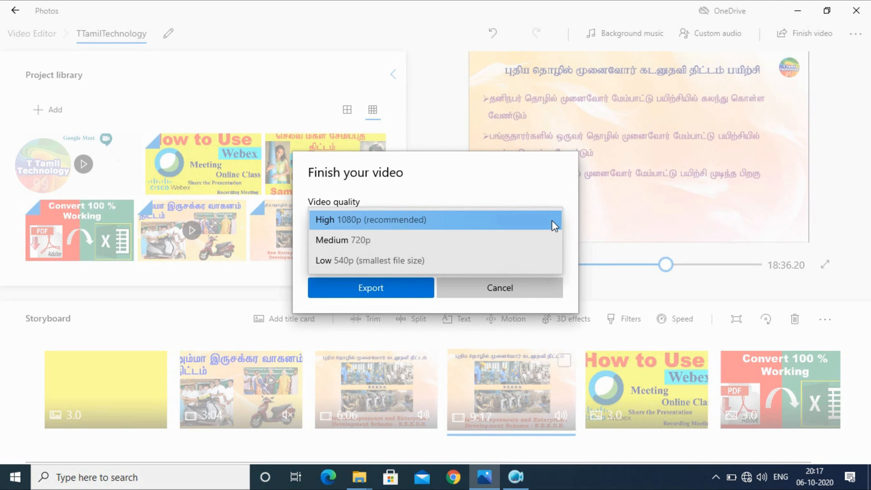
{"action": "left_click", "coordinate": [399, 221]}
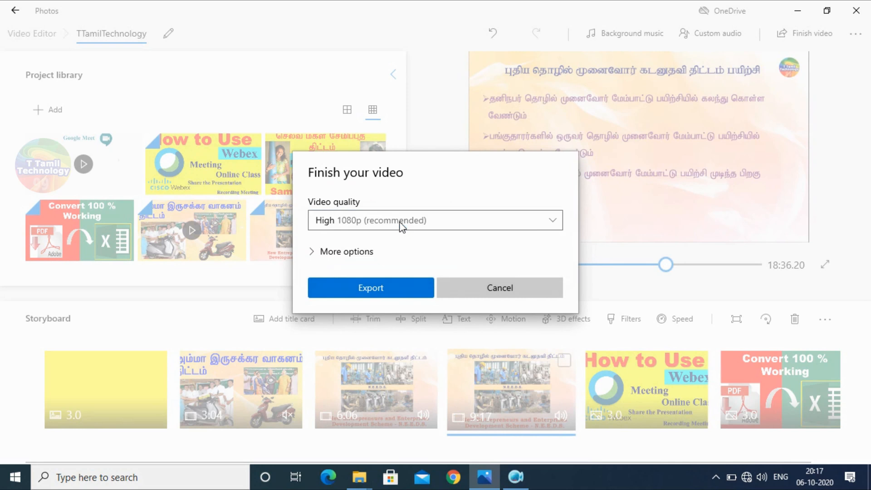
{"action": "left_click", "coordinate": [320, 252]}
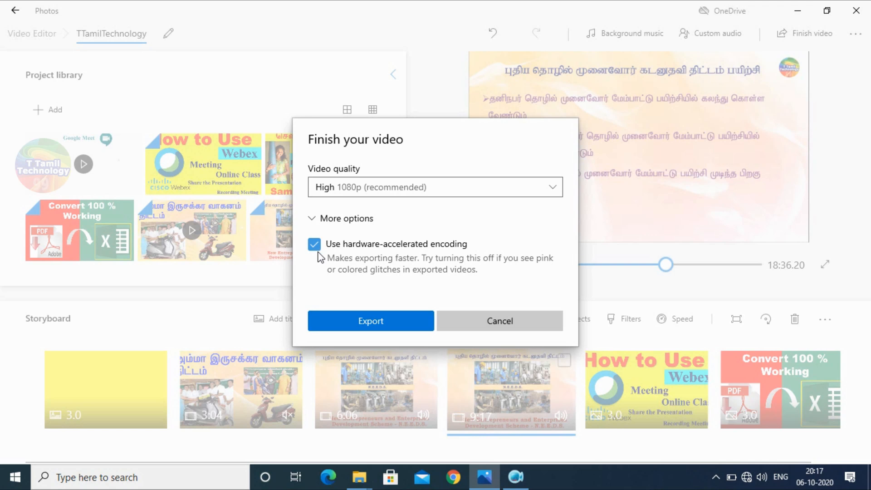
{"action": "left_click", "coordinate": [361, 328]}
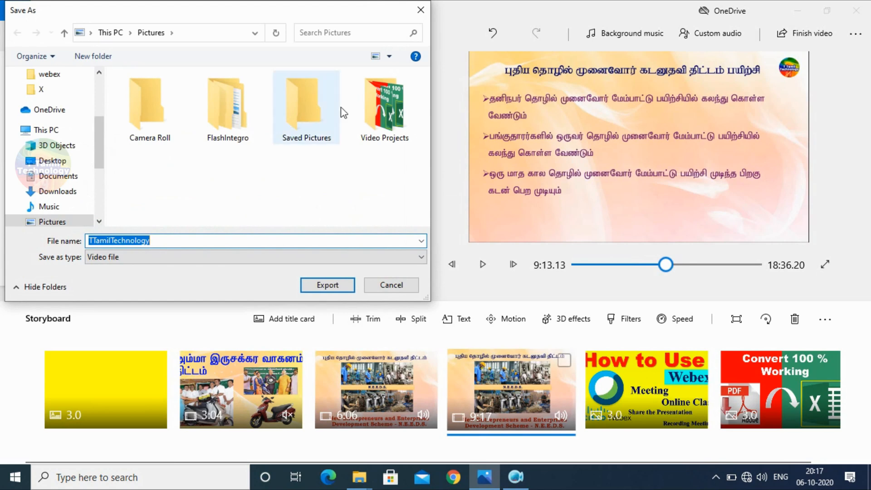
{"action": "double_click", "coordinate": [371, 122]}
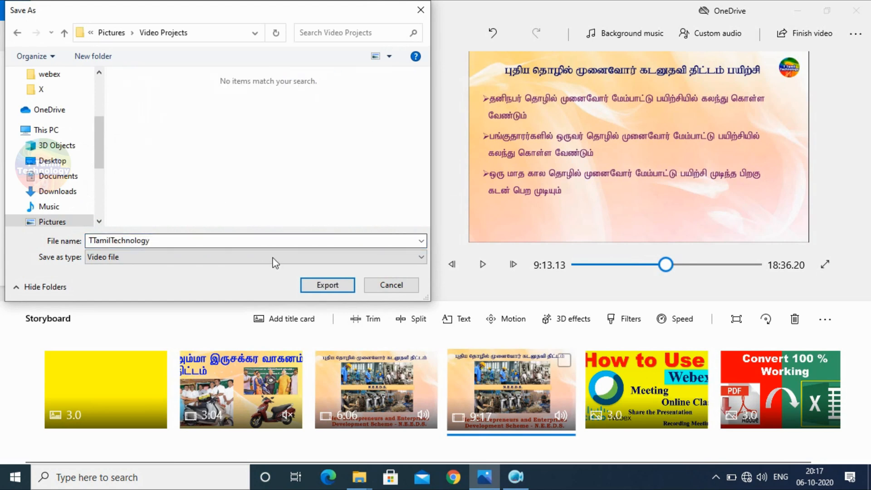
{"action": "left_click", "coordinate": [327, 285]}
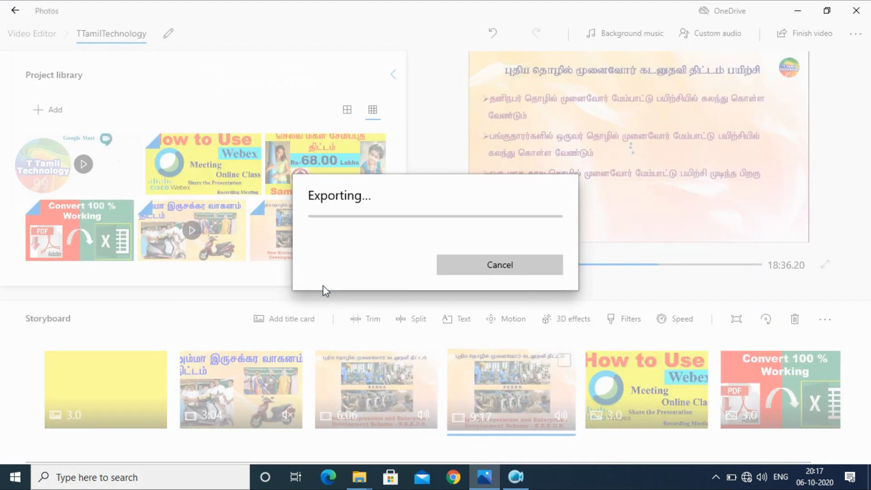